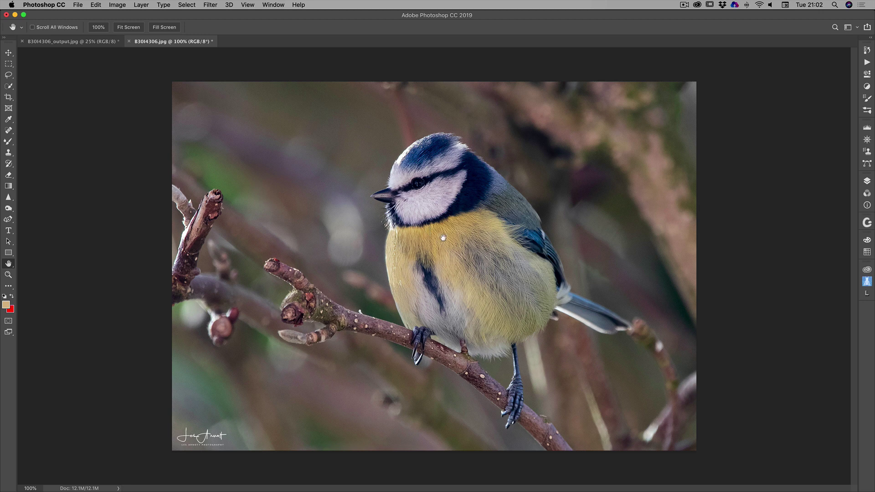
Flip repeatedly between the original and enlarged output photo tabs to compare them
left_click(85, 43)
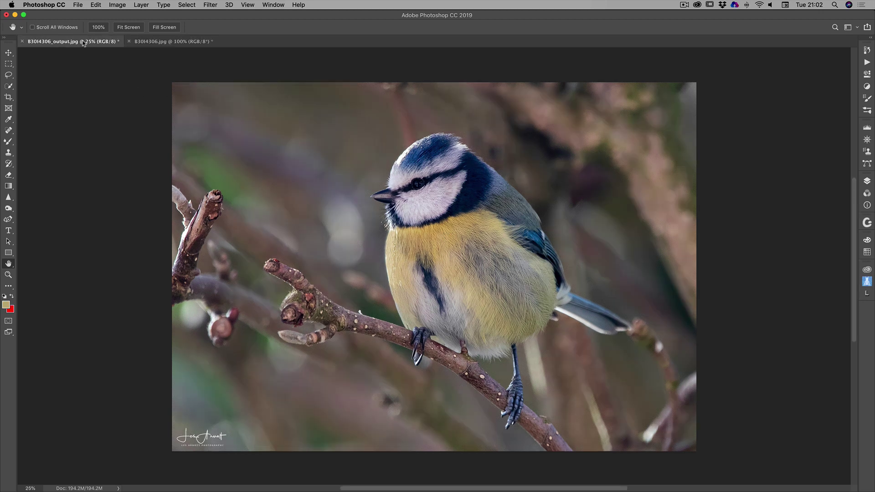
left_click(174, 44)
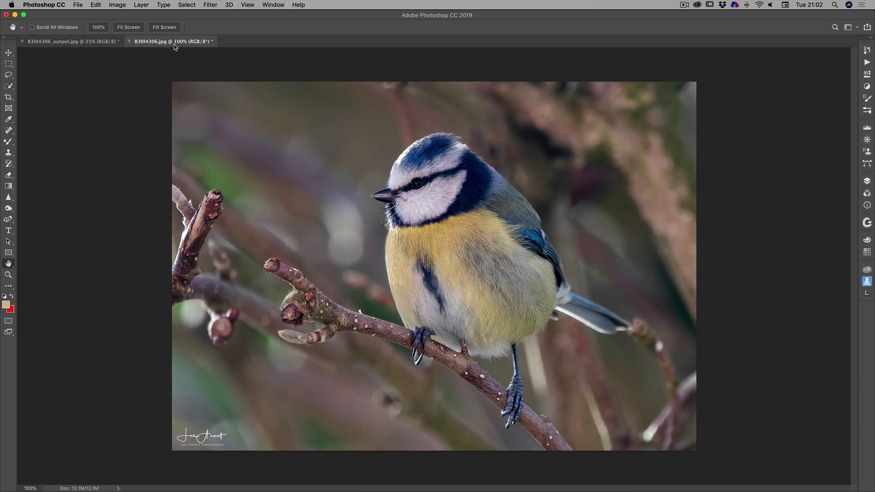
left_click(92, 43)
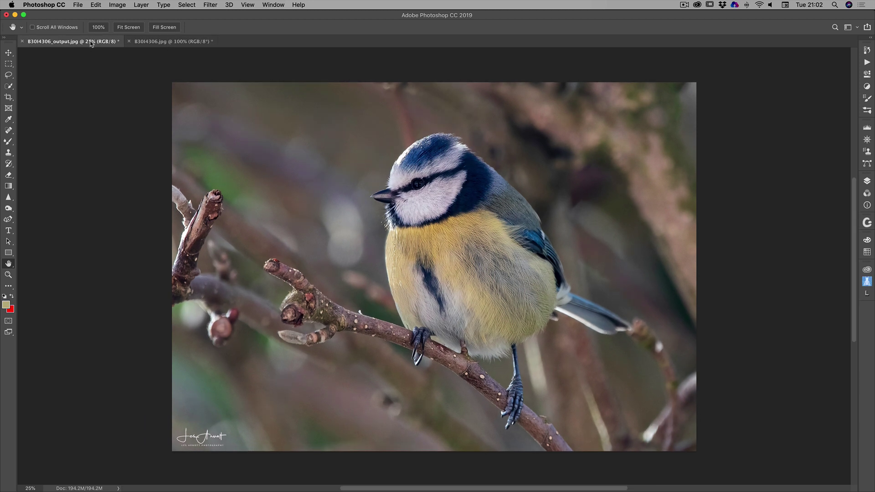
left_click(160, 43)
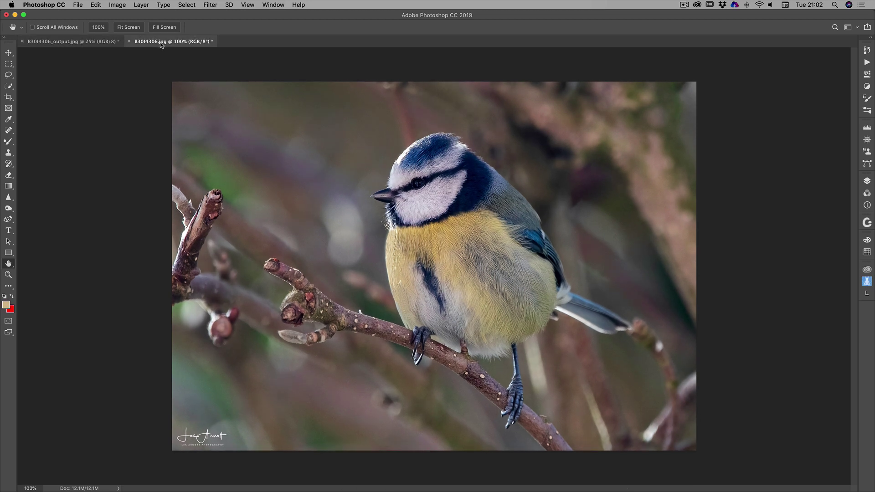
left_click(110, 44)
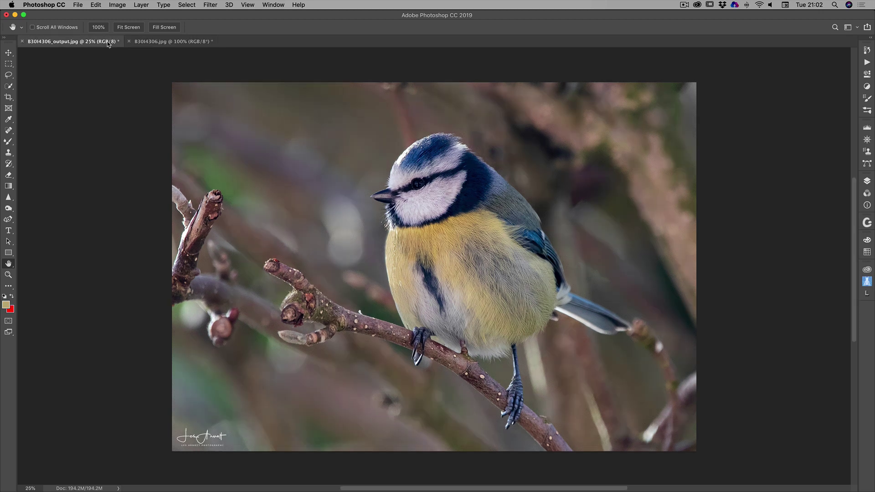
left_click(159, 43)
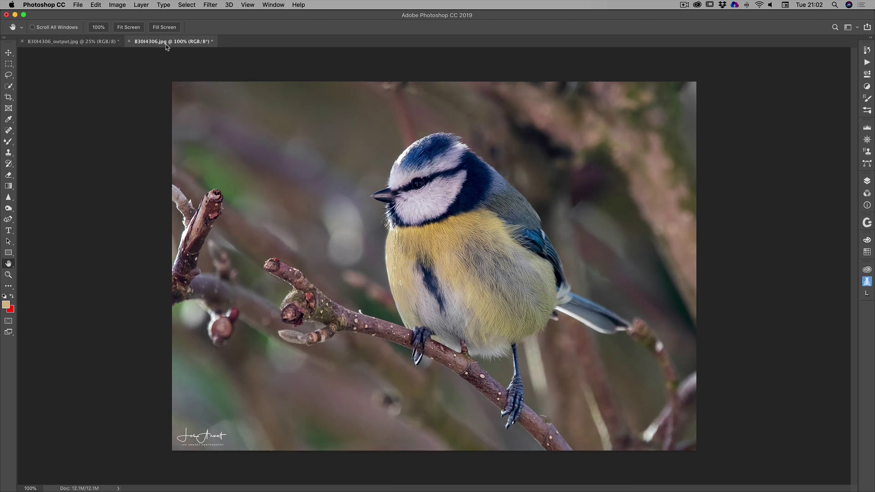
left_click(105, 44)
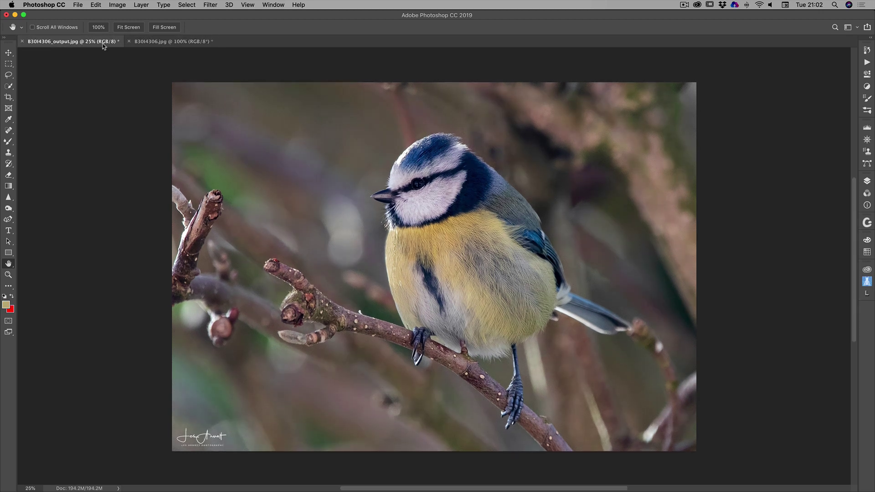
left_click(190, 43)
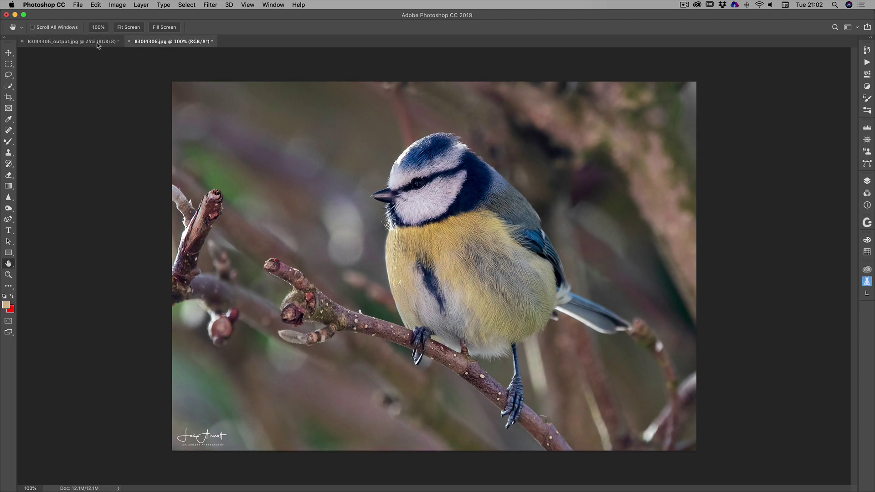
left_click(99, 45)
left_click(158, 45)
left_click(91, 43)
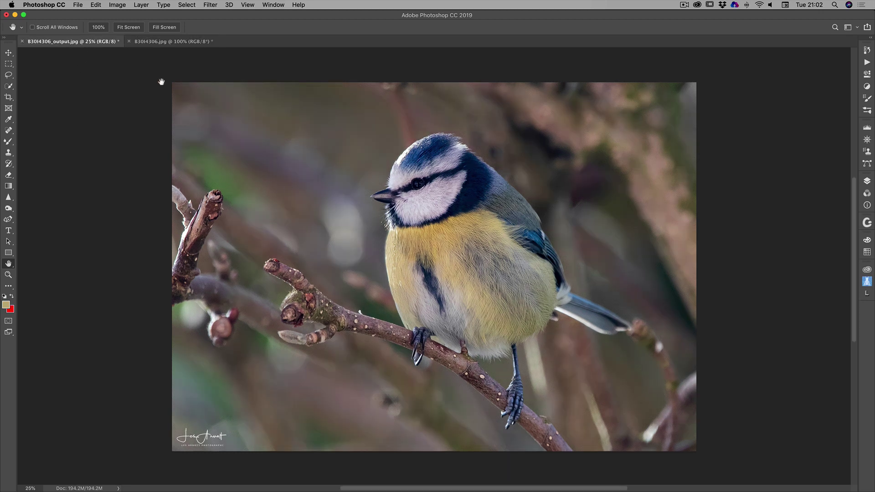
left_click(160, 45)
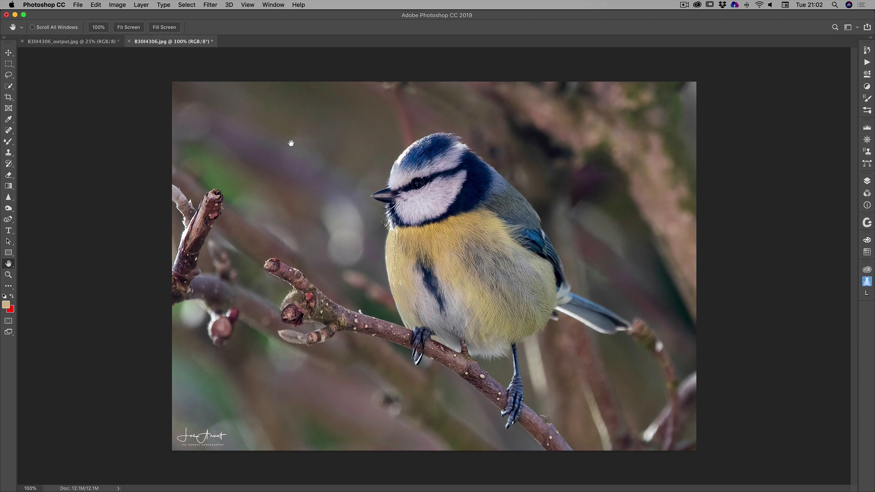
left_click(82, 42)
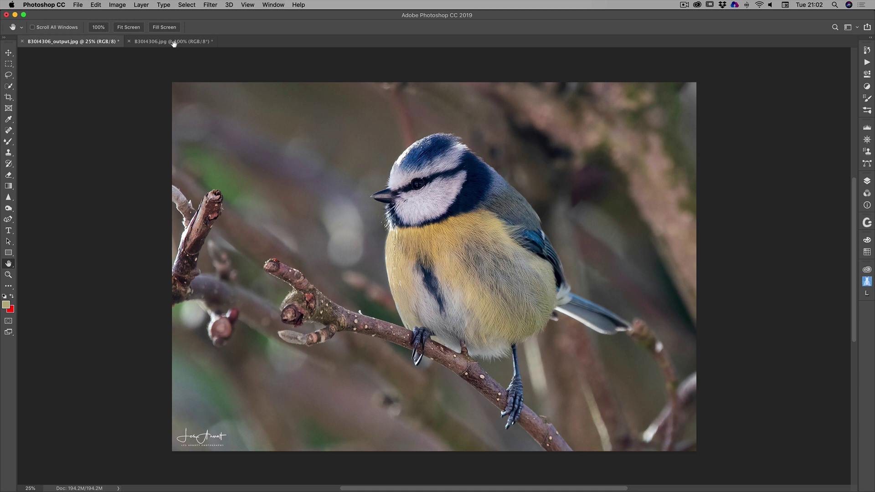
left_click(175, 43)
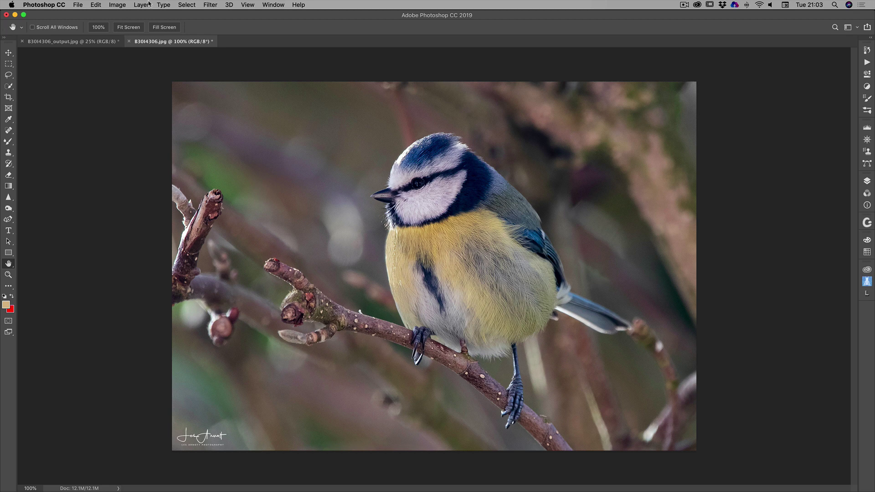
Check the original photo's pixel dimensions in Image Size, closing it without resizing
left_click(114, 5)
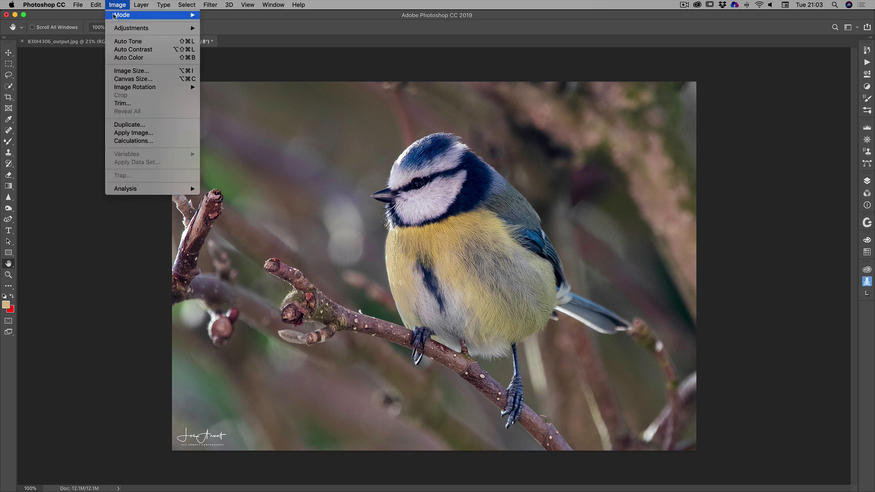
left_click(132, 71)
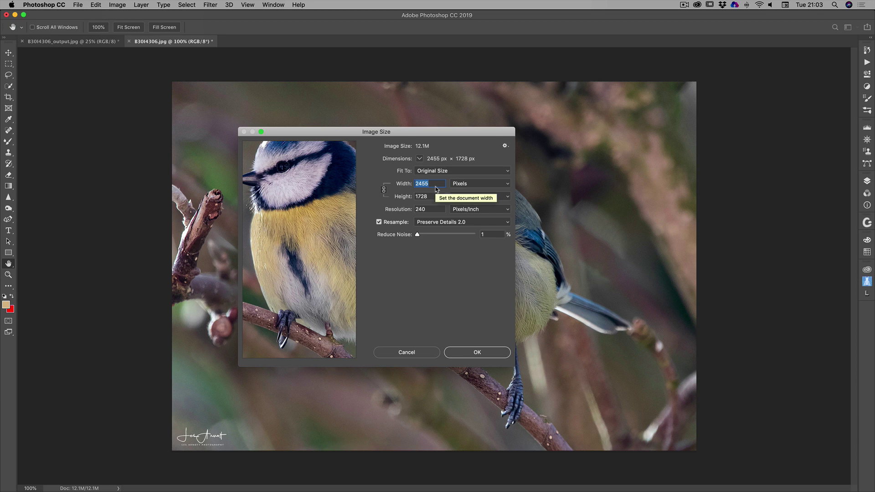
left_click(412, 354)
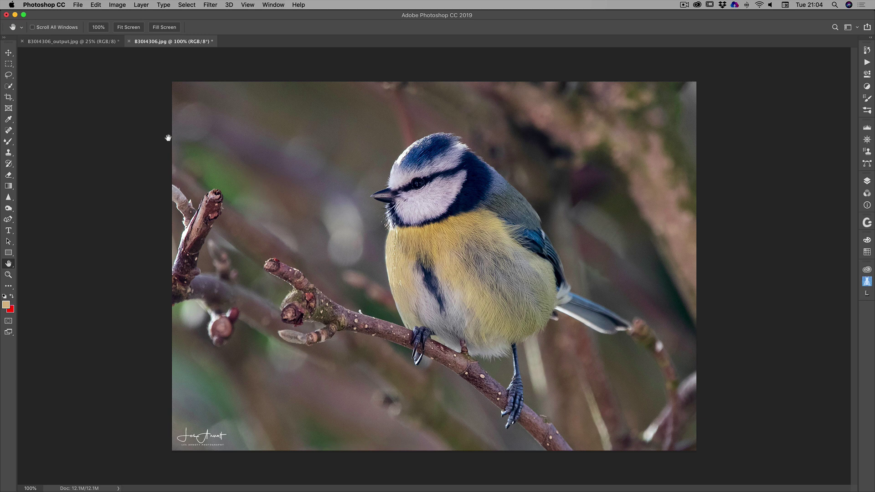
View the enlarged output photo at 100% and scroll over its head, breast and feet
left_click(93, 44)
left_click(169, 42)
left_click(91, 43)
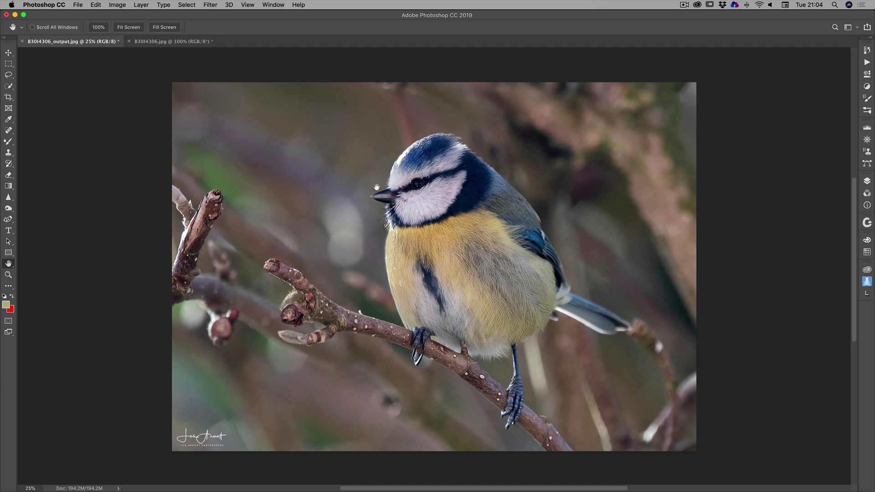
left_click(8, 275)
double_click(8, 275)
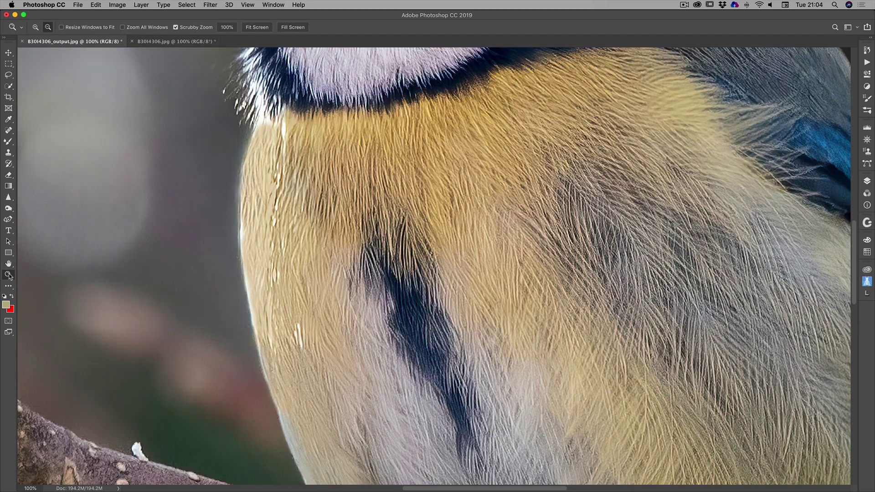
scroll(133, 303, "up", 10)
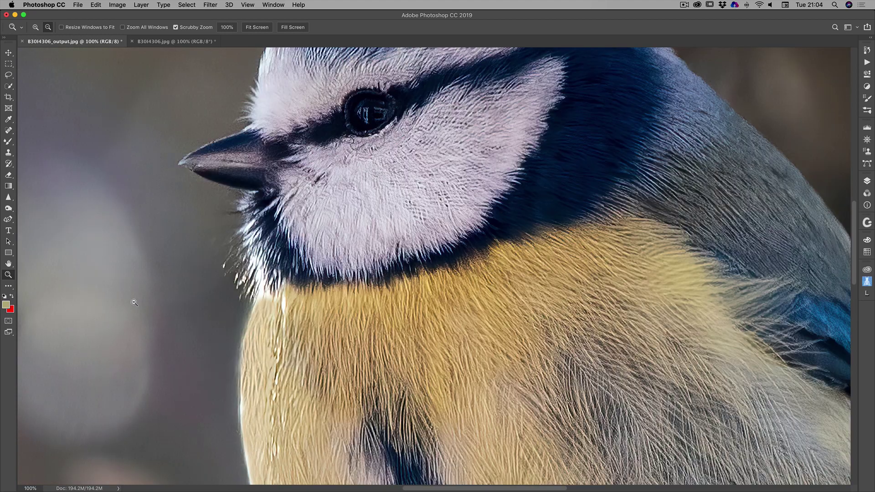
scroll(133, 303, "down", 1)
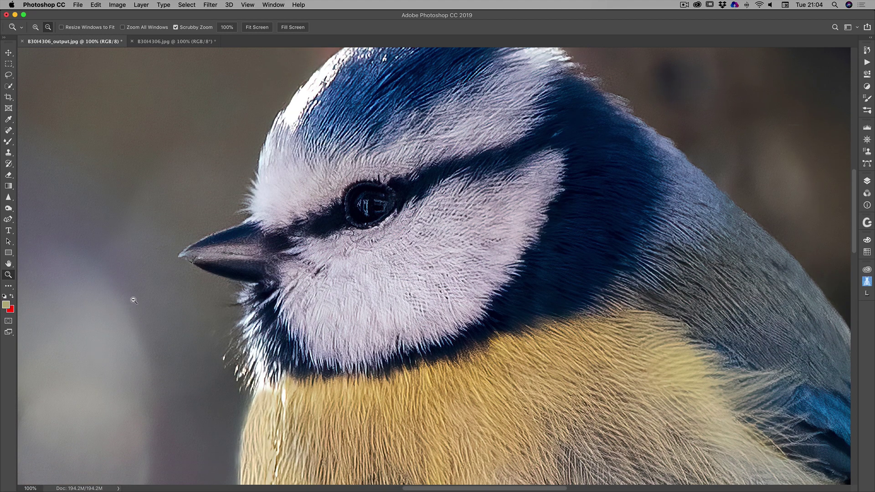
scroll(134, 303, "down", 8)
scroll(134, 302, "down", 20)
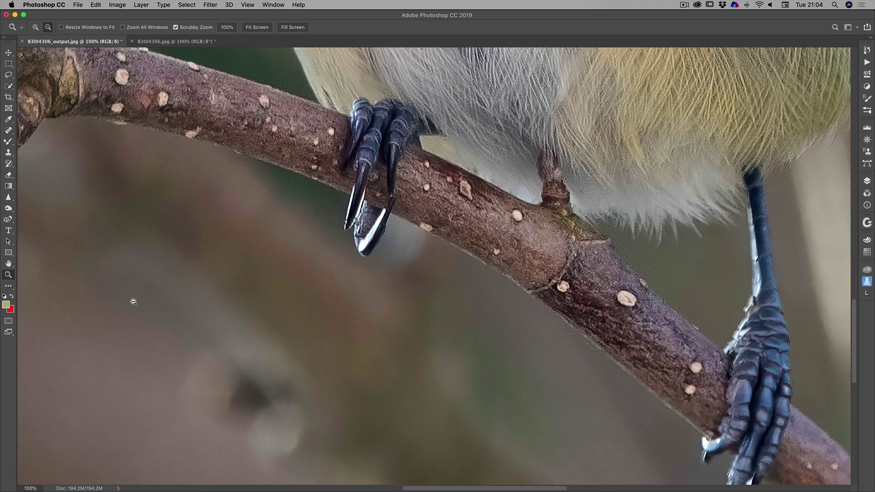
scroll(133, 303, "up", 20)
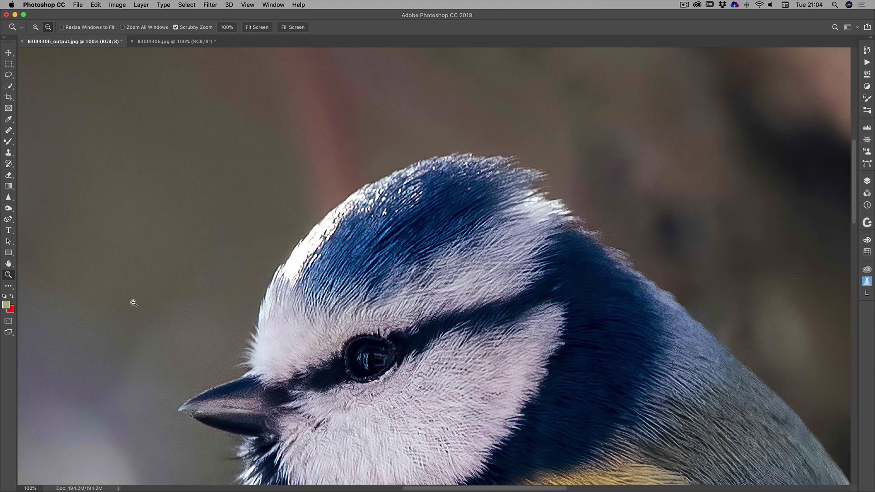
scroll(132, 301, "down", 8)
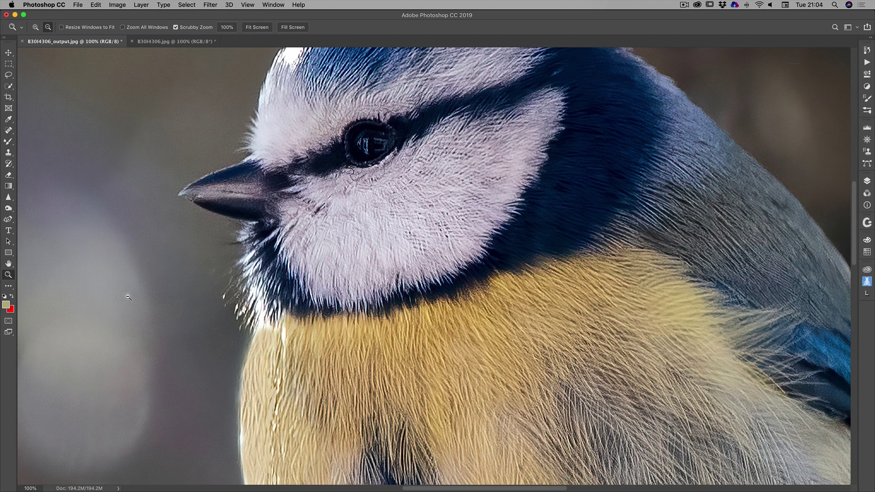
scroll(129, 297, "down", 9)
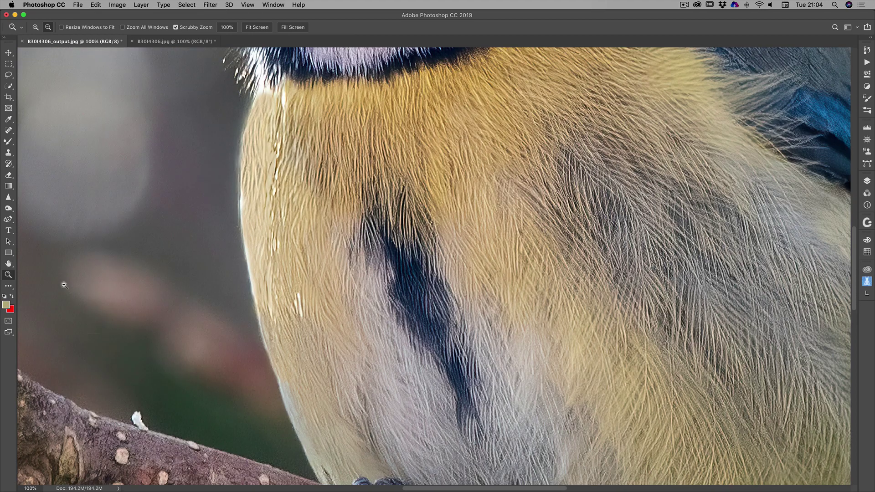
Fit the photo on screen, recheck at 100%, then fit the whole enlarged bird again
double_click(9, 265)
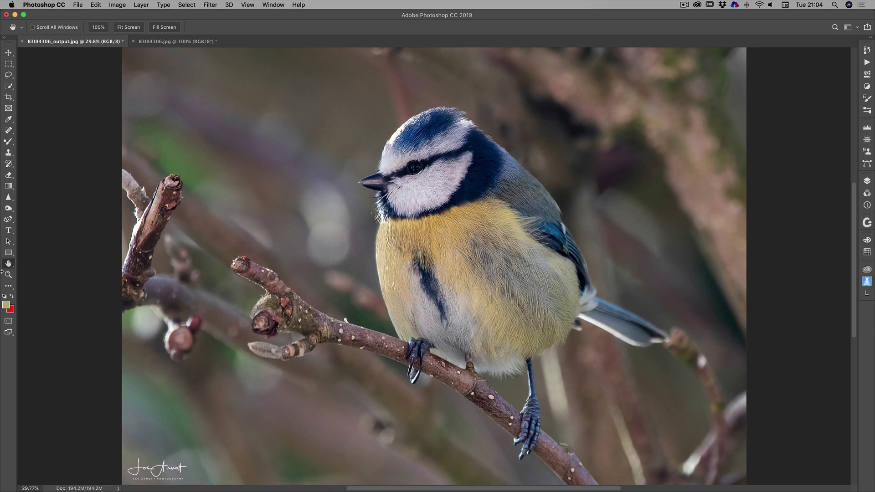
double_click(7, 276)
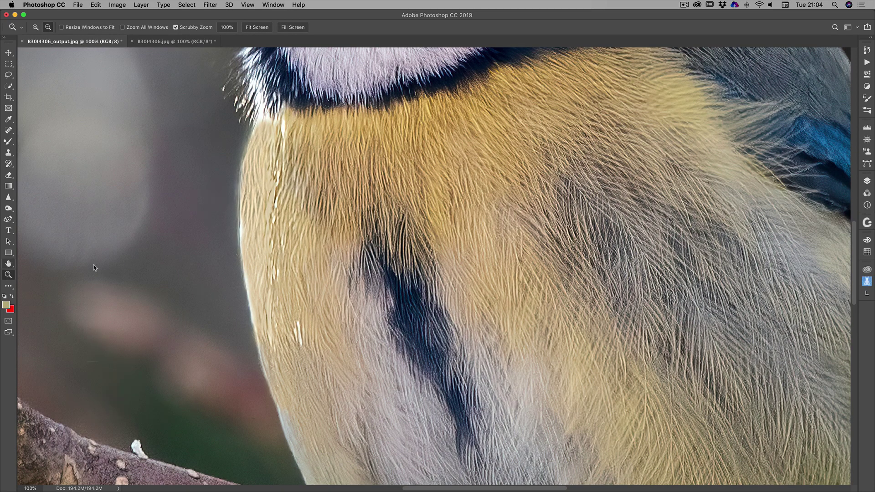
scroll(211, 289, "up", 10)
scroll(206, 295, "up", 1)
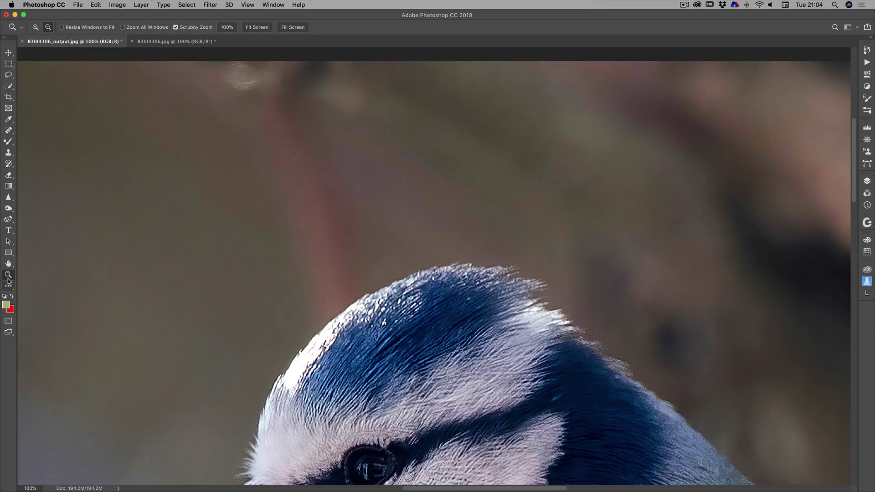
left_click(8, 264)
double_click(8, 265)
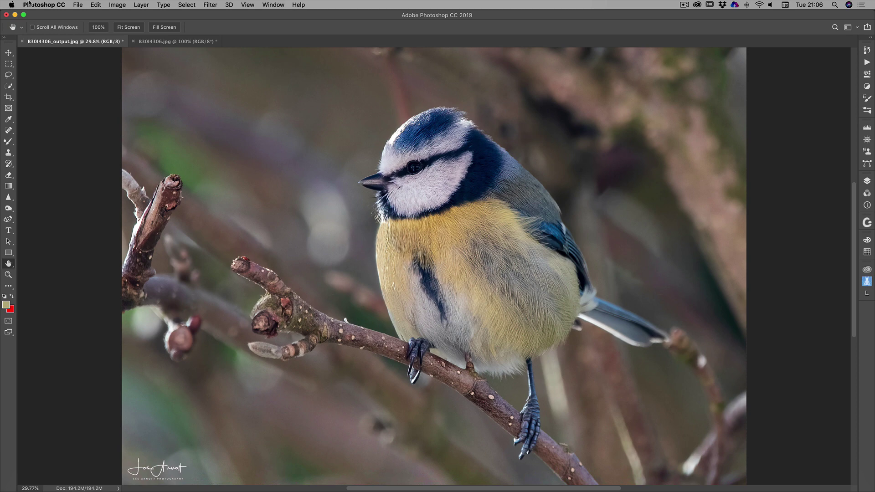
Close the Photoshop photo documents and launch Topaz A.I. Gigapixel from the Dock
left_click(133, 41)
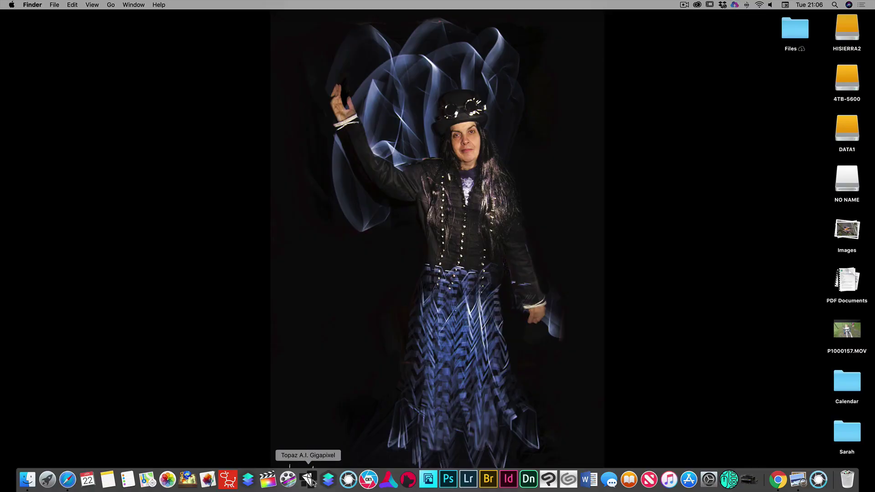
left_click(308, 479)
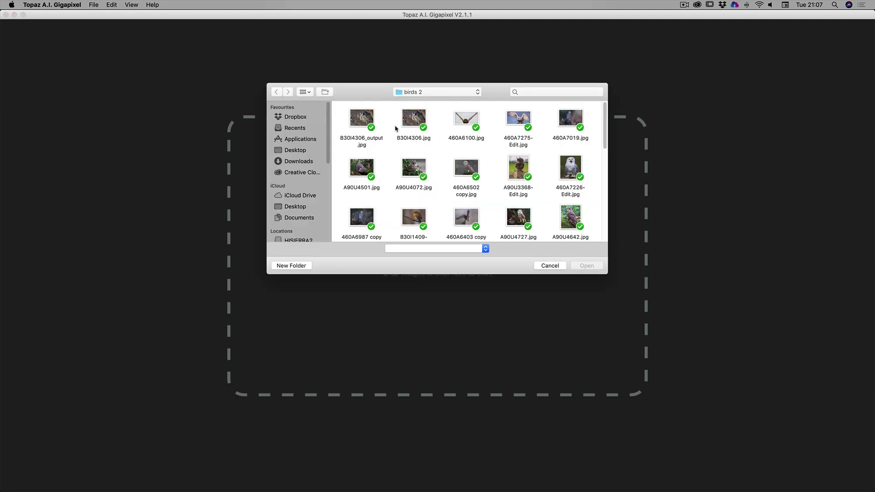
Load B30I4306.jpg from the birds 2 folder into Gigapixel
double_click(411, 121)
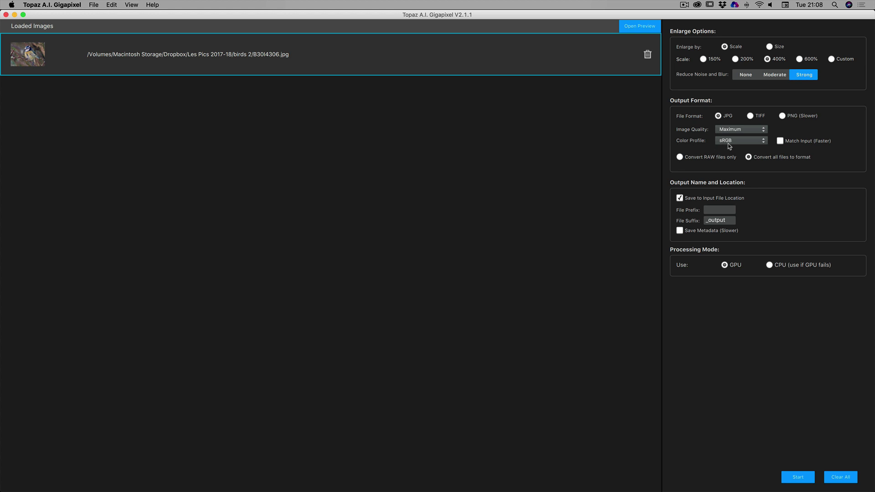
Look through the Color Profile choices and keep sRGB
left_click(763, 143)
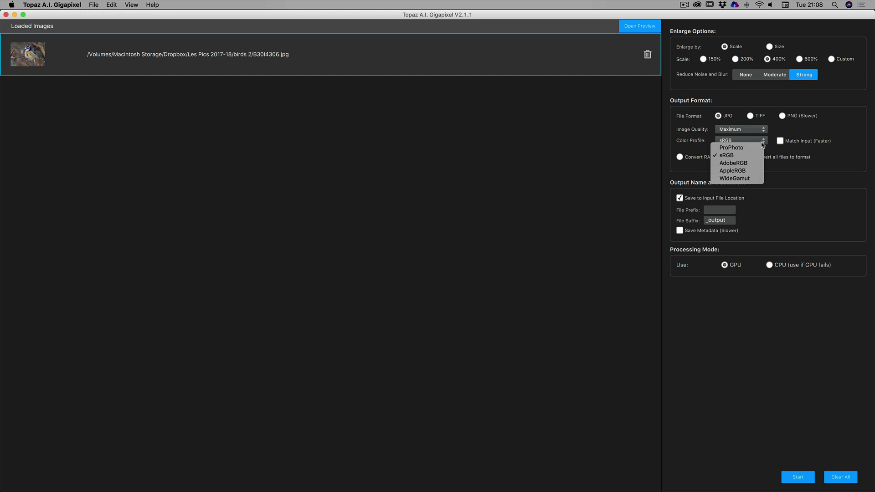
left_click(695, 146)
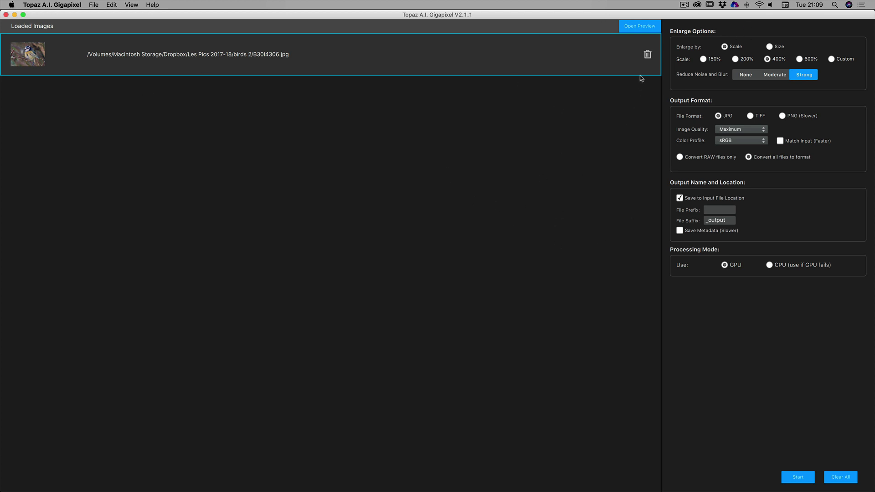
Open the side-by-side preview and view the feathers at 200%, 400%, then 100%
left_click(635, 29)
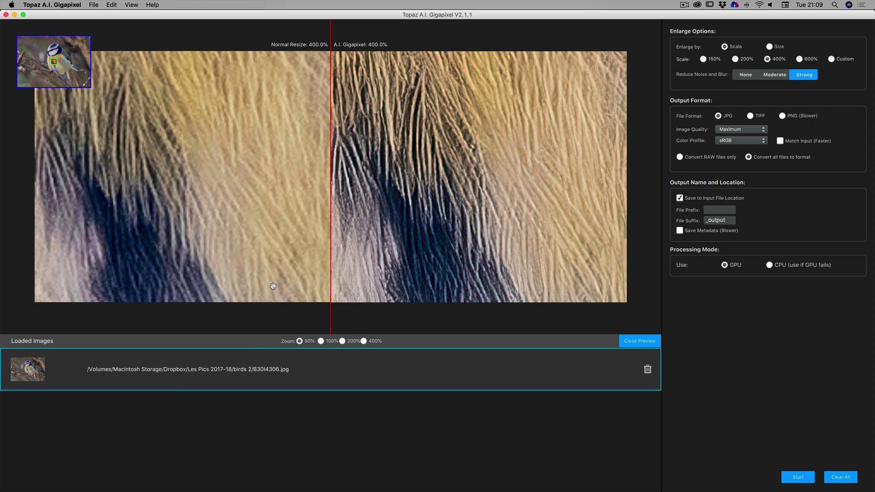
left_click(342, 341)
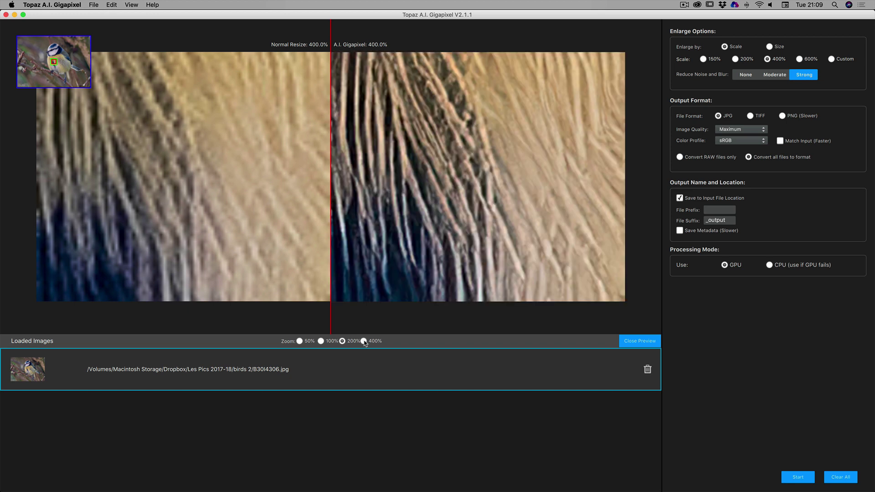
left_click(363, 341)
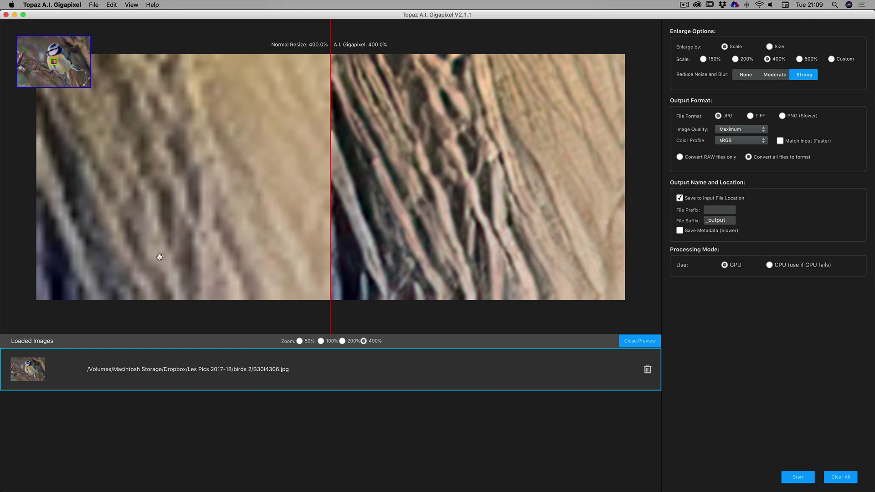
left_click(325, 341)
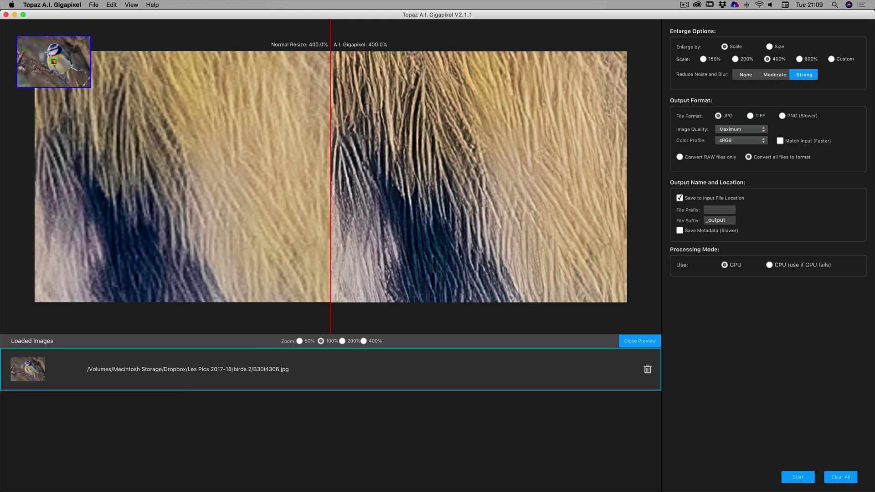
Compare Moderate, Strong and None noise reduction on the blurry background, ending on Strong
left_click(56, 85)
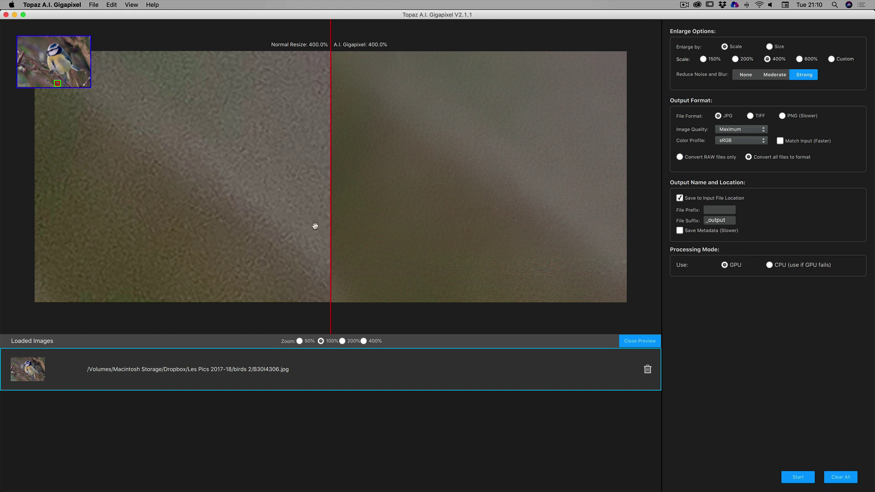
left_click(49, 84)
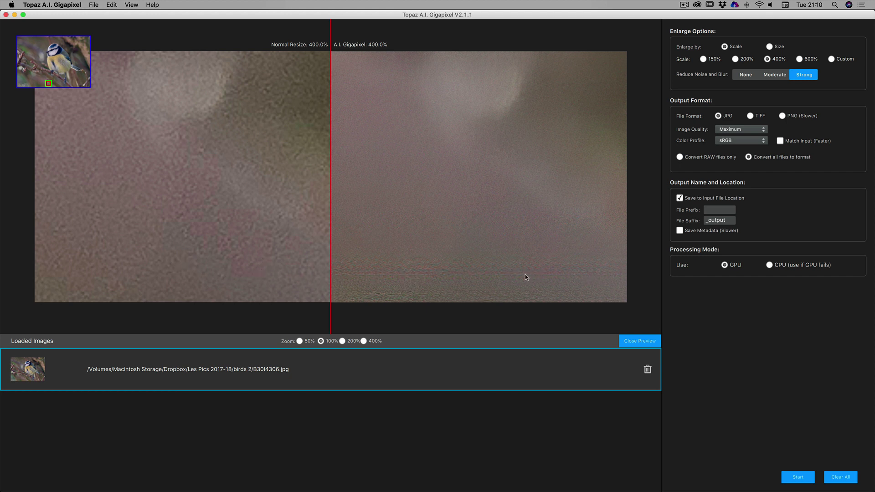
left_click(775, 77)
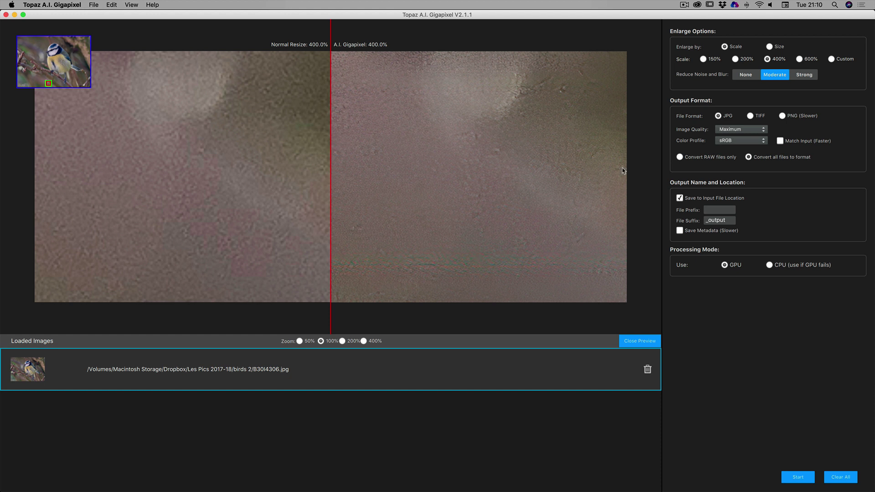
left_click(805, 77)
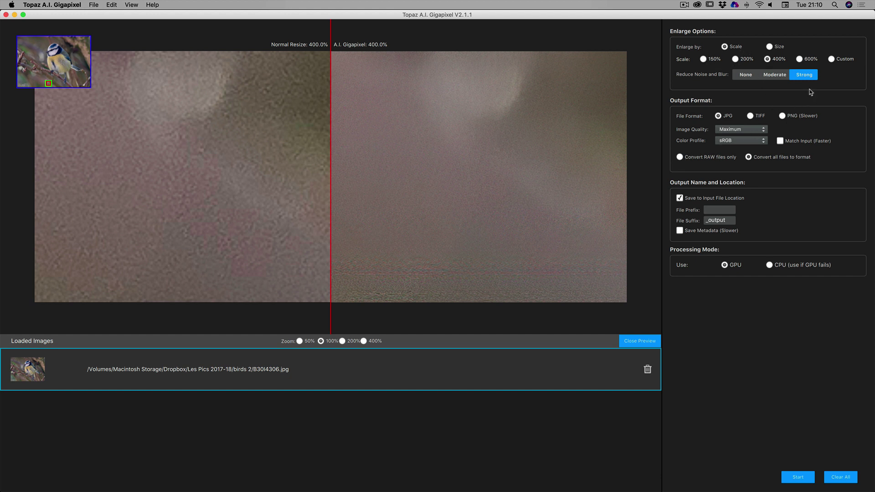
left_click(746, 75)
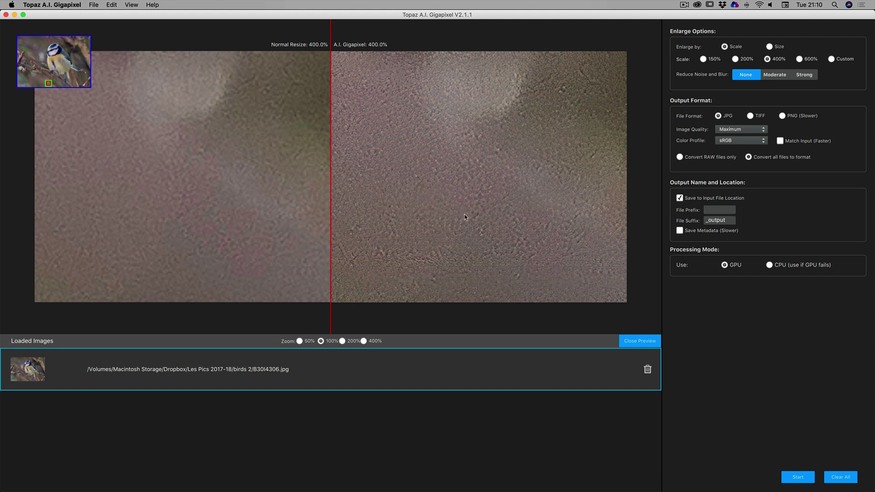
left_click(802, 74)
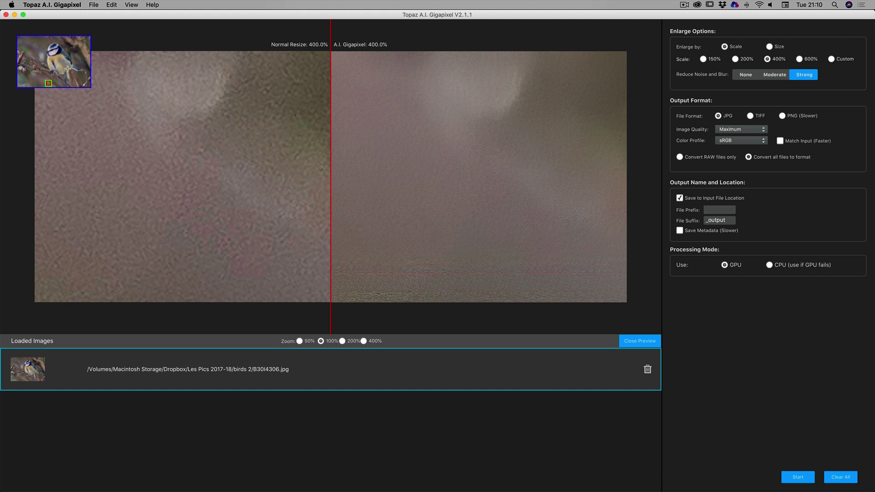
left_click(58, 57)
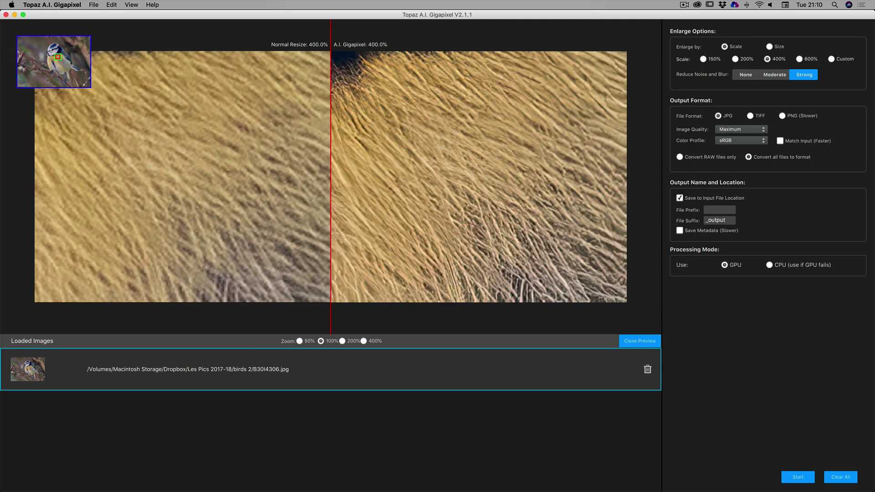
Center the preview on the bird's eye and replace the 'output' file suffix with 'test'
left_click(51, 53)
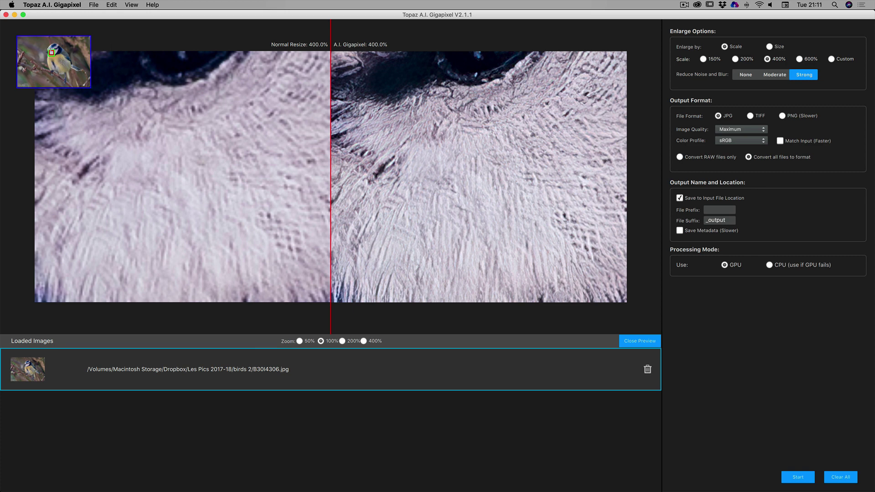
left_click_drag(51, 52, 51, 49)
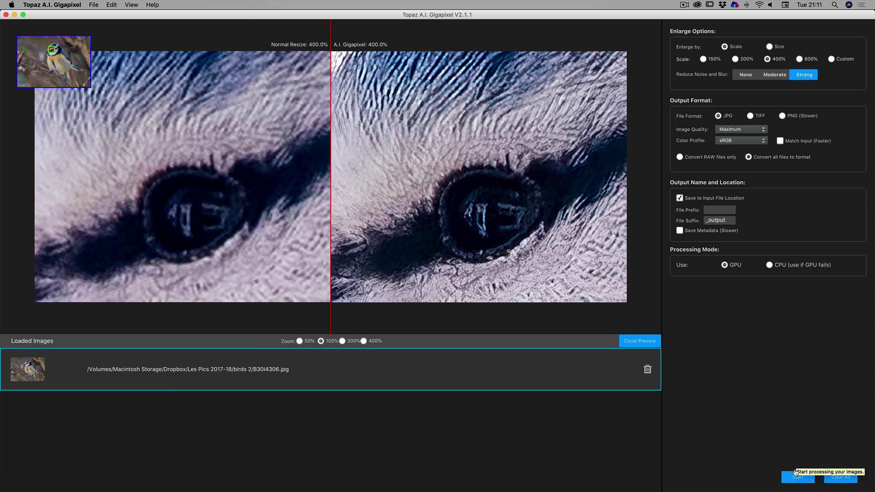
double_click(720, 220)
left_click(730, 221)
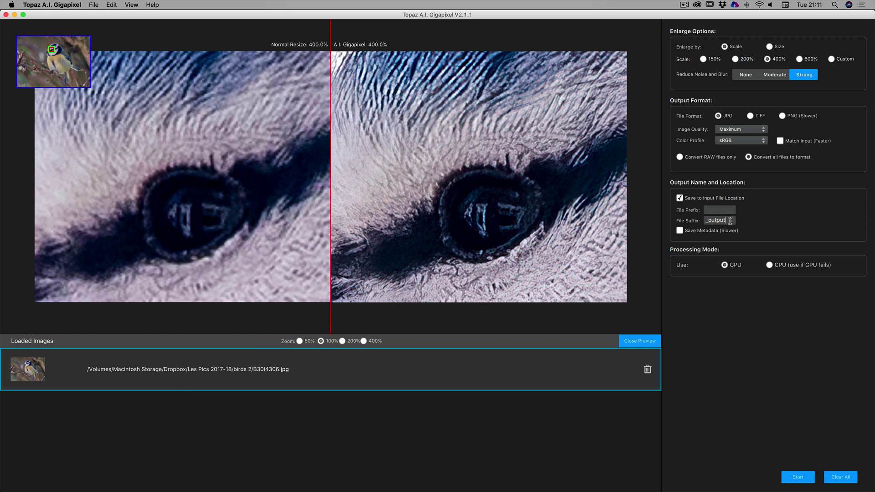
left_click_drag(731, 220, 715, 219)
type("test")
Set Scale to 600% and pan the comparison across the eye and bottom background
left_click(800, 60)
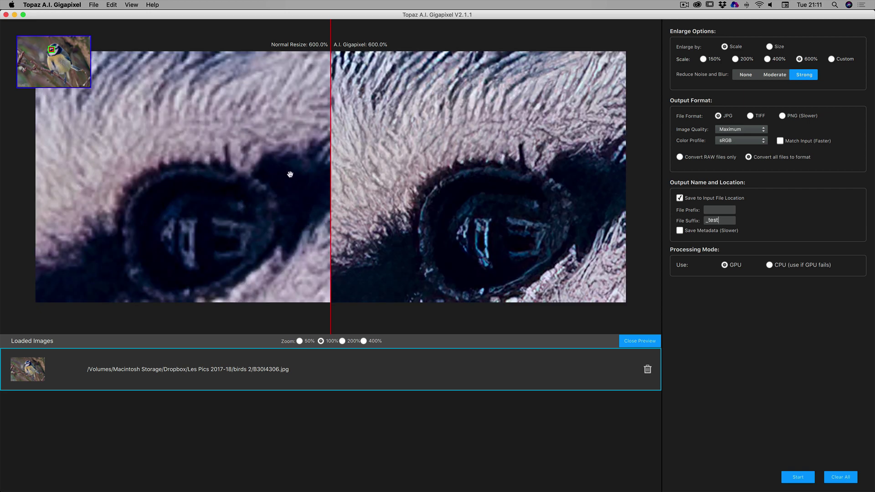
left_click_drag(234, 251, 246, 242)
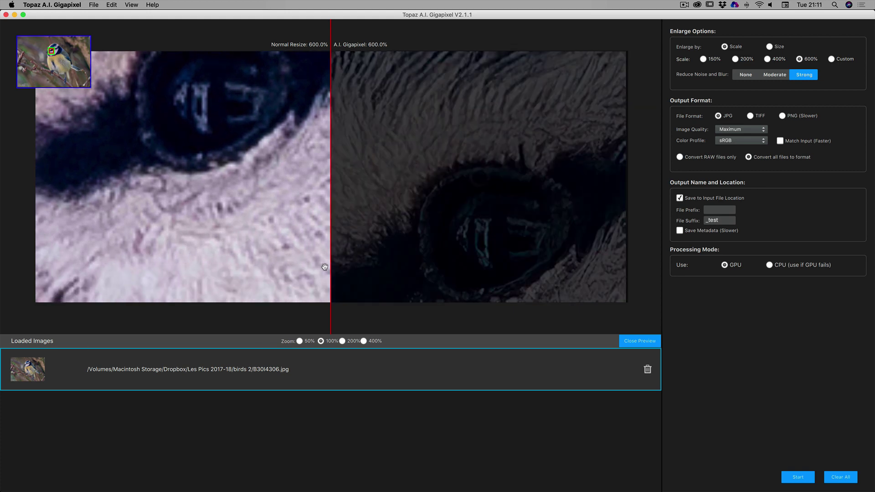
left_click(51, 83)
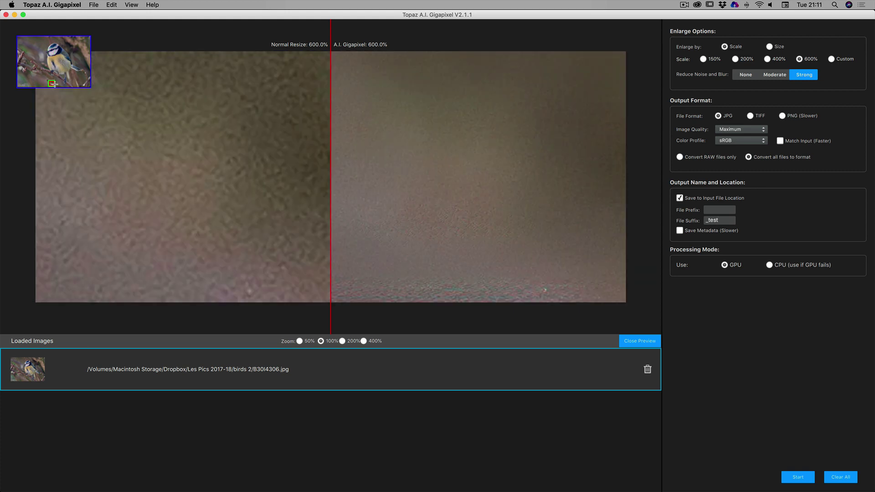
left_click(57, 84)
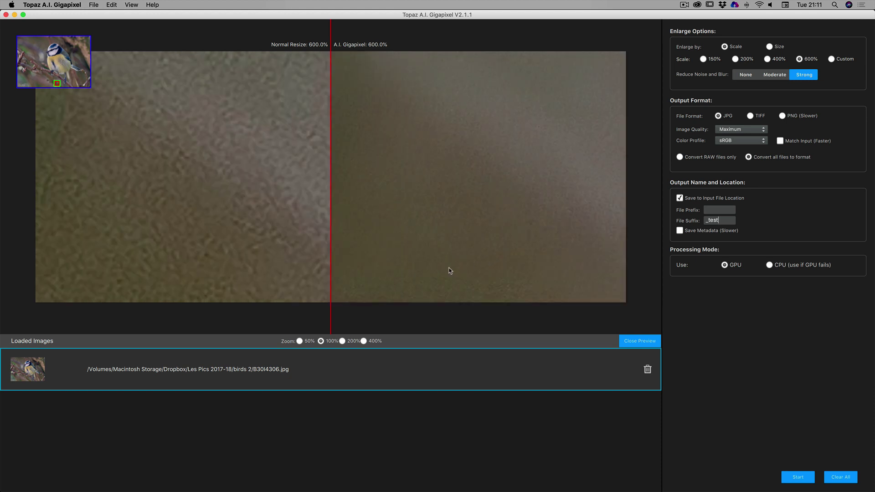
left_click(47, 84)
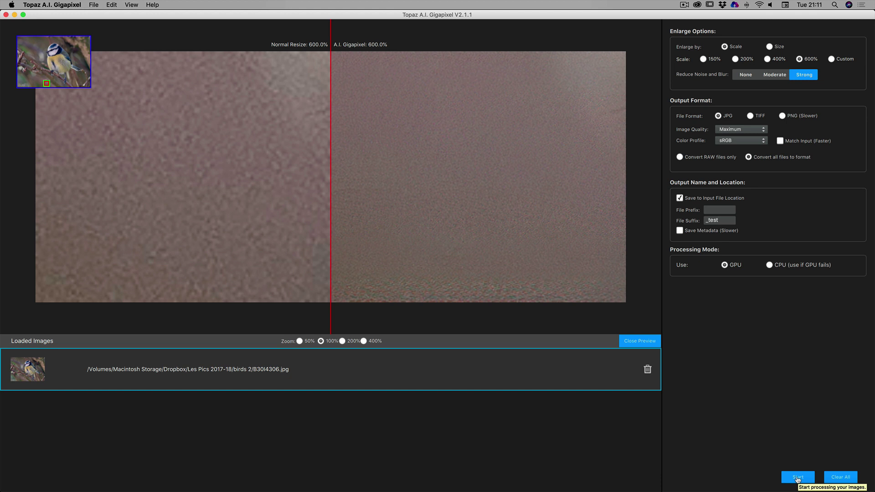
Process the photo into B30I4306_test.jpg at 14730 x 10368 pixels
left_click(798, 477)
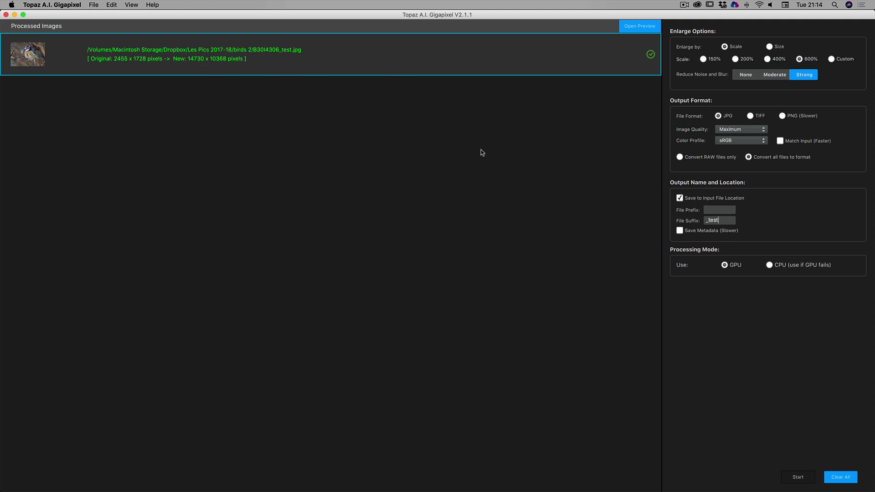
Quit Gigapixel, relaunch Photoshop and bring up its Open dialog with Cmd+O
mouse_move(405, 472)
left_click(35, 5)
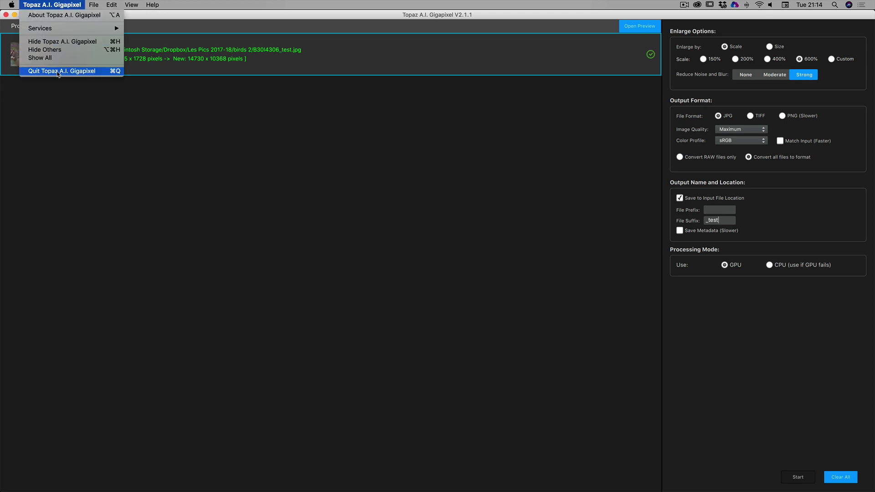
left_click(56, 71)
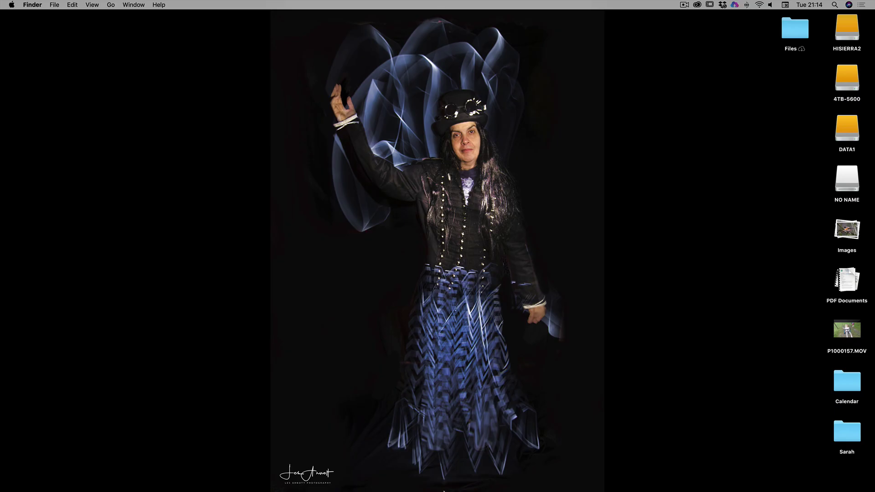
mouse_move(474, 490)
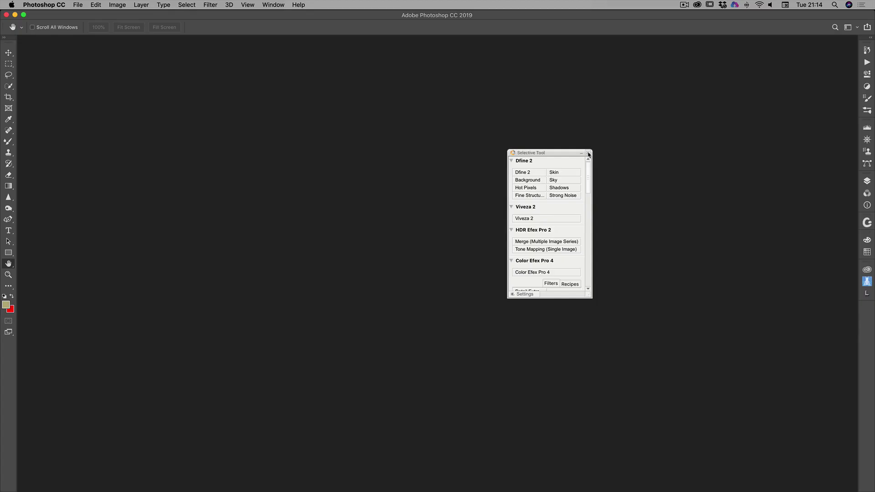
left_click(590, 153)
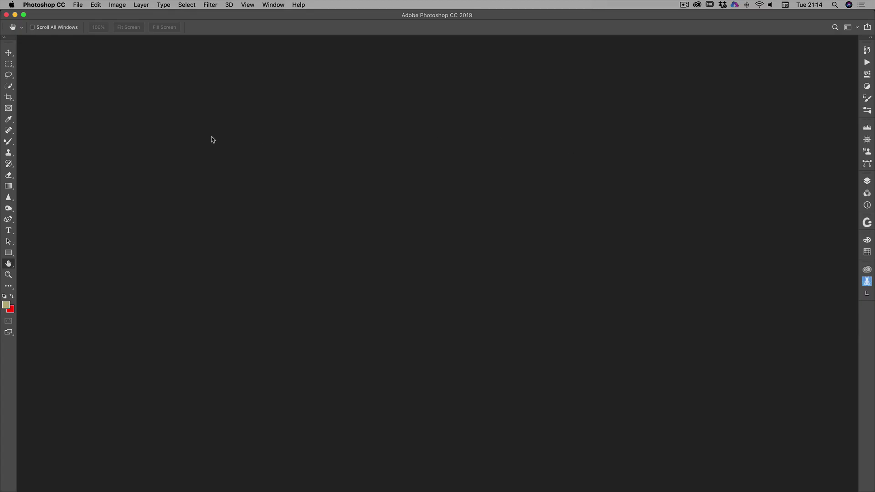
key("super+o")
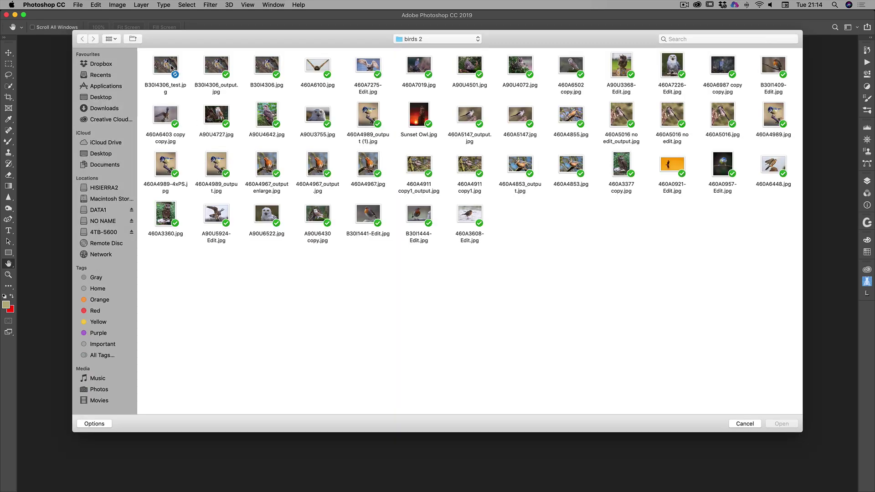
Open B30I4306_test.jpg from the birds 2 folder and move the damaged-data warning aside
left_click(171, 67)
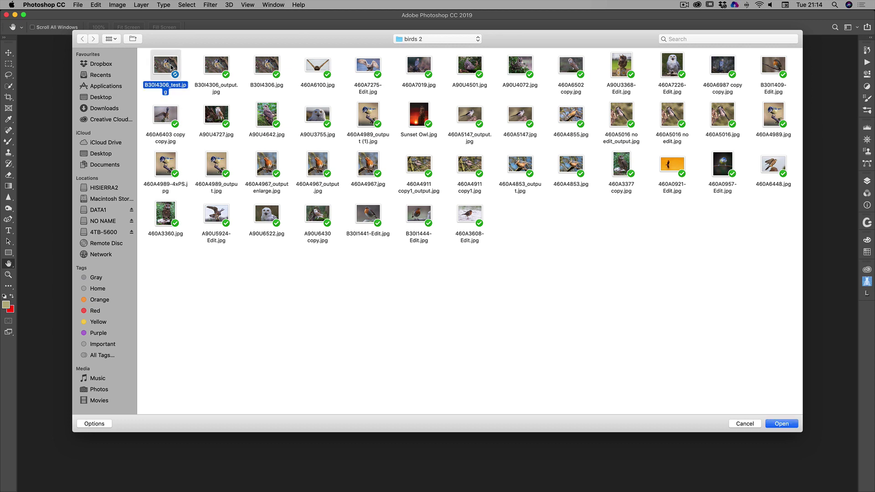
double_click(171, 68)
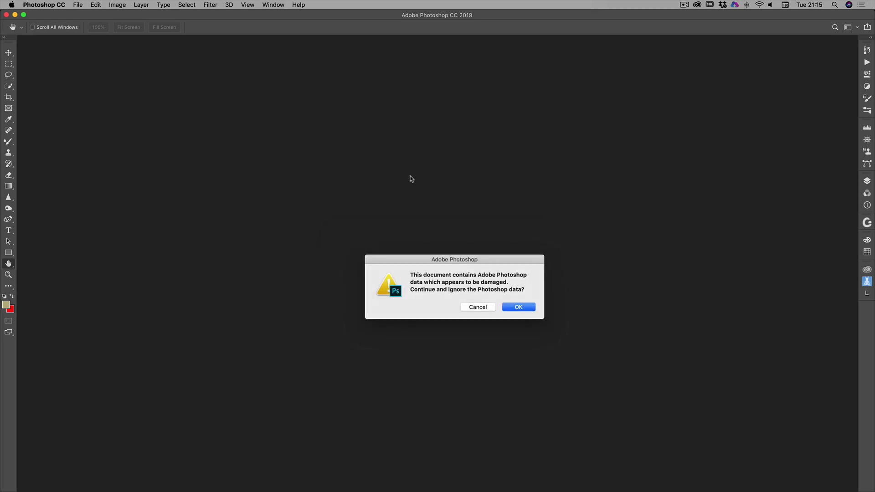
left_click_drag(456, 259, 447, 246)
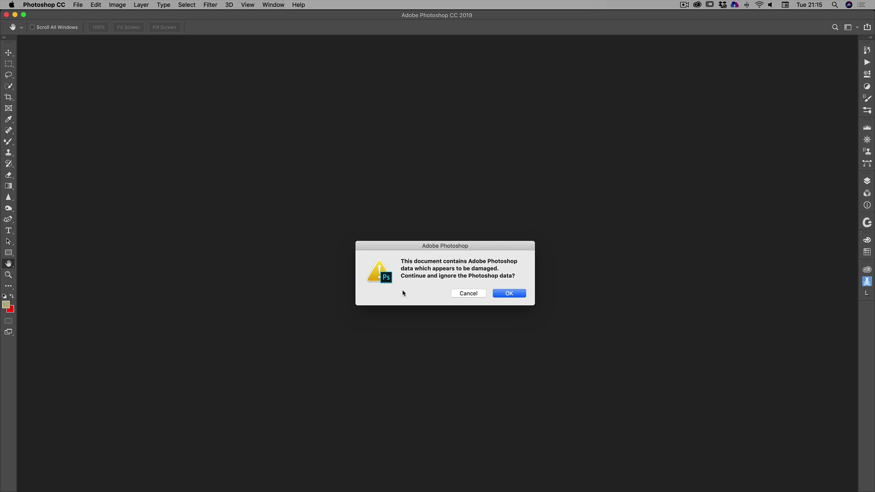
Open the photo despite the damaged-data warning, then scroll through it at 100% from head to bottom
left_click(509, 293)
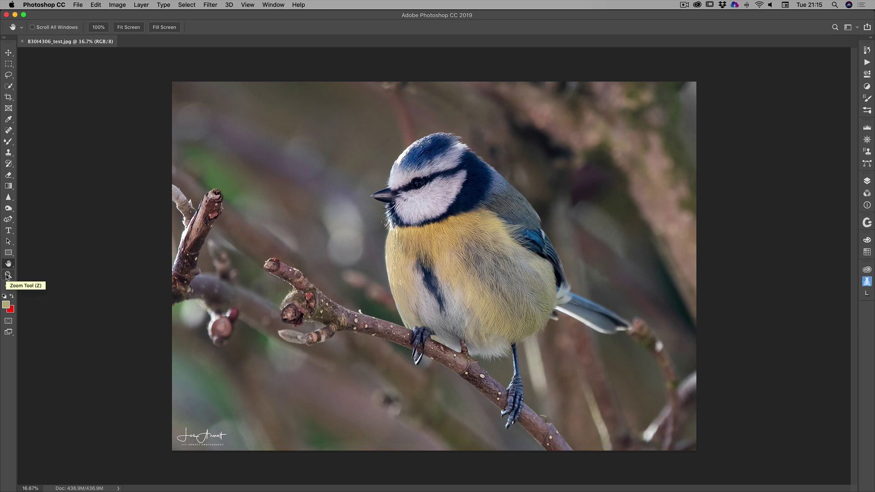
double_click(7, 276)
scroll(285, 307, "up", 10)
scroll(284, 307, "up", 10)
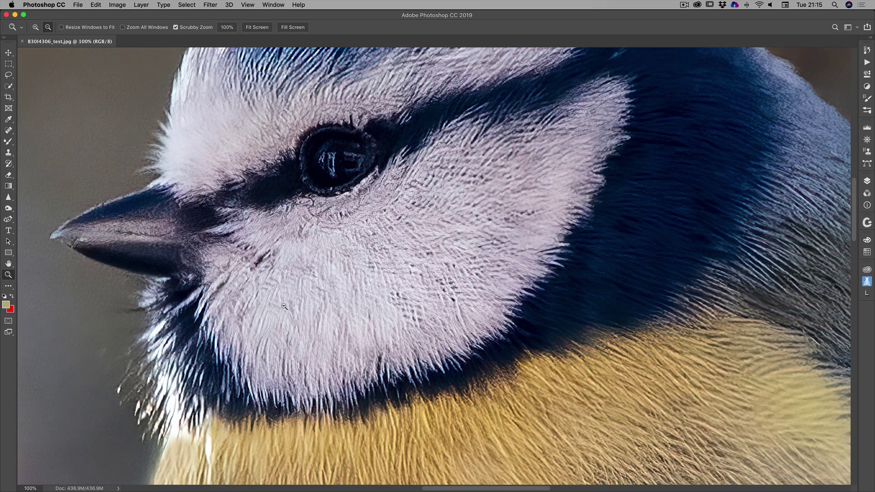
scroll(284, 306, "up", 3)
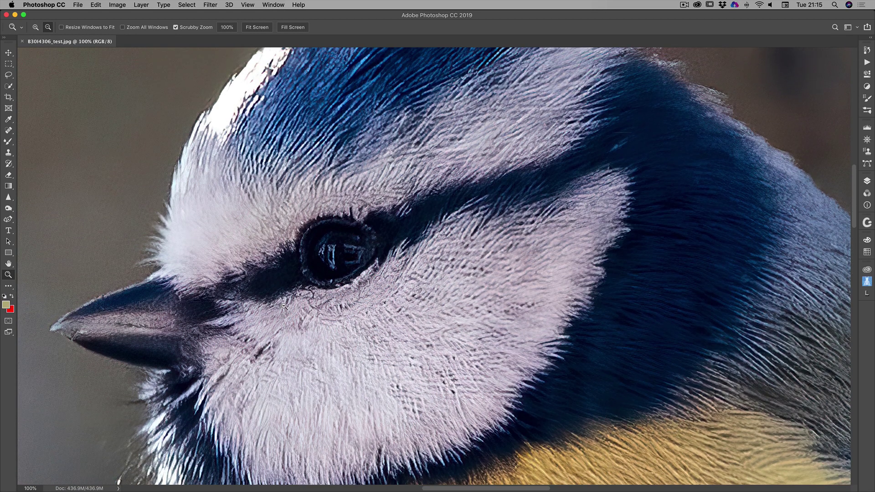
scroll(285, 307, "up", 2)
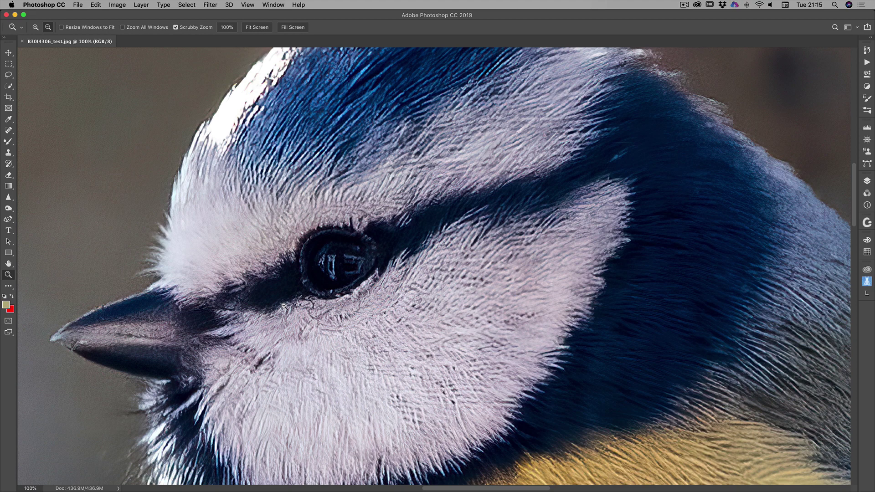
scroll(284, 307, "down", 15)
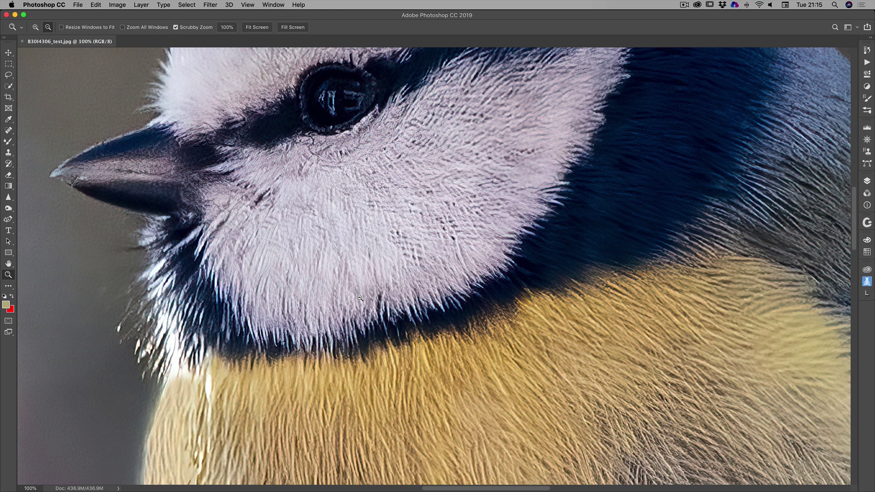
scroll(360, 299, "down", 20)
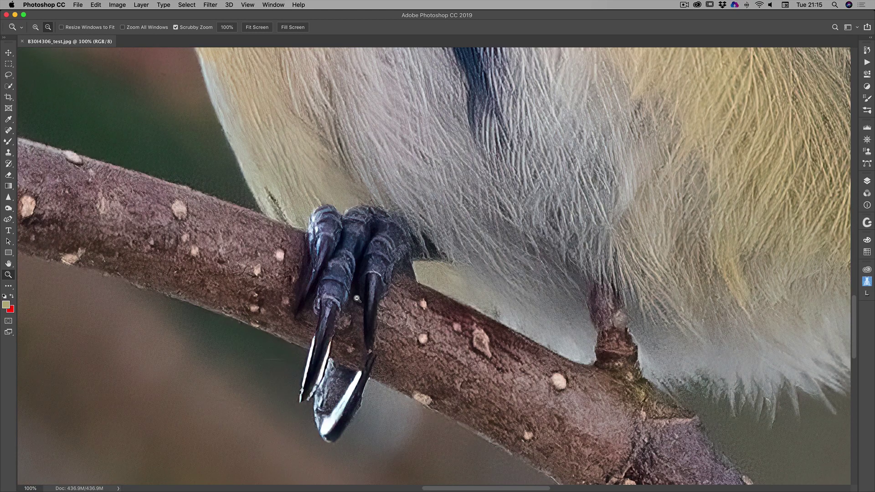
scroll(361, 298, "down", 20)
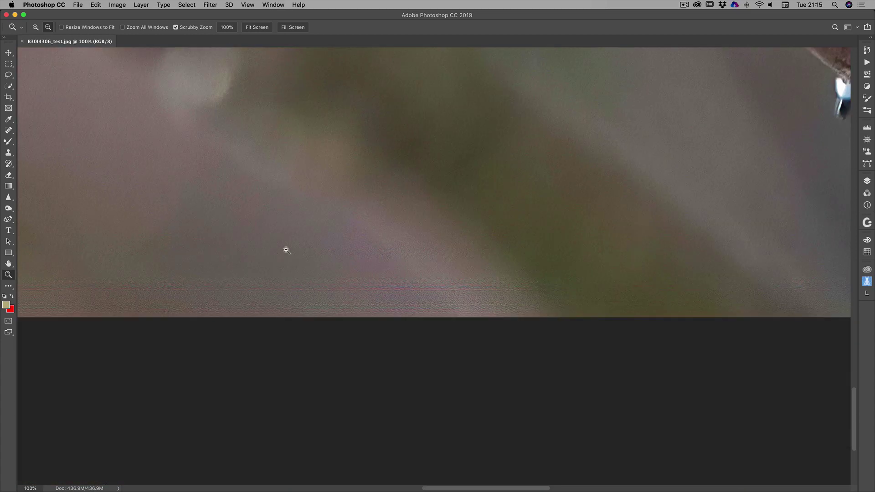
Pan along the photo's bottom edge to inspect the banding near the foot and branch
left_click_drag(350, 239, 693, 258)
mouse_move(473, 248)
left_mouse_down()
mouse_move(705, 252)
mouse_move(461, 260)
left_mouse_up()
left_click_drag(222, 272, 53, 328)
left_click_drag(437, 211, 128, 194)
left_click_drag(221, 213, 377, 272)
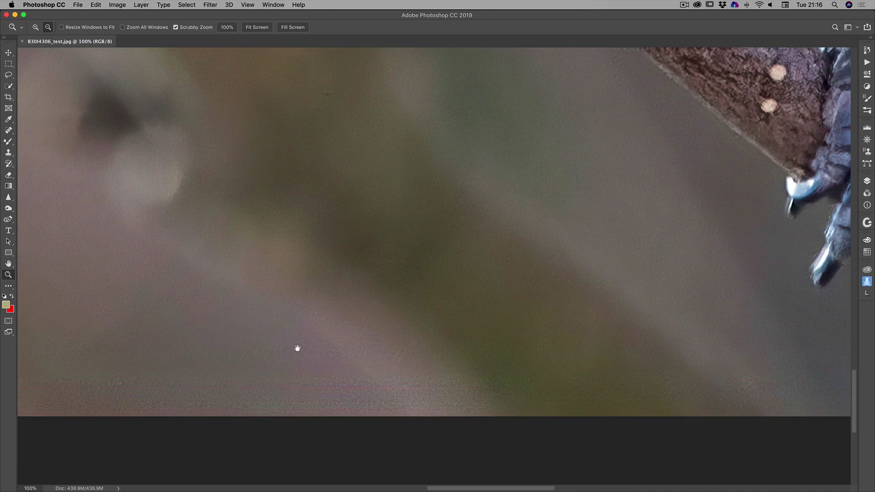
Pan left to the signature watermark, then choose the Mixer Brush at 30% Wet, 100% Load
left_click_drag(296, 348, 545, 258)
left_click_drag(211, 201, 400, 268)
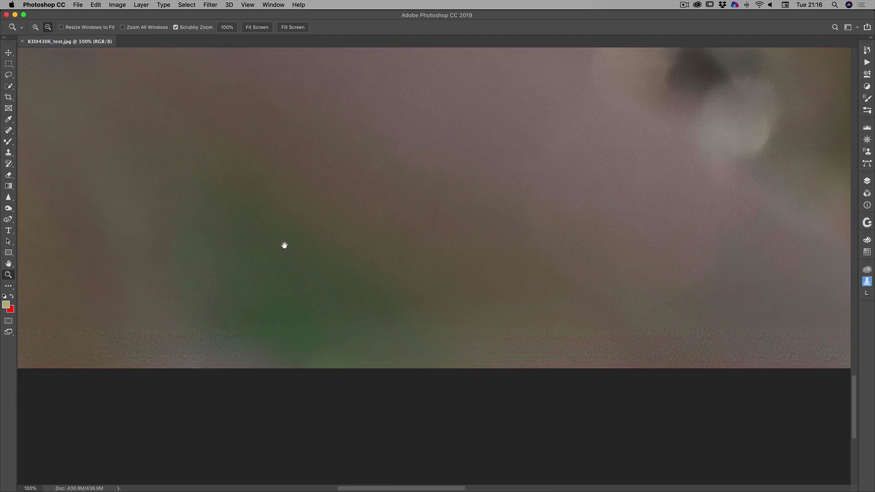
left_click_drag(265, 242, 524, 266)
left_click_drag(347, 236, 429, 223)
left_click_drag(328, 220, 486, 193)
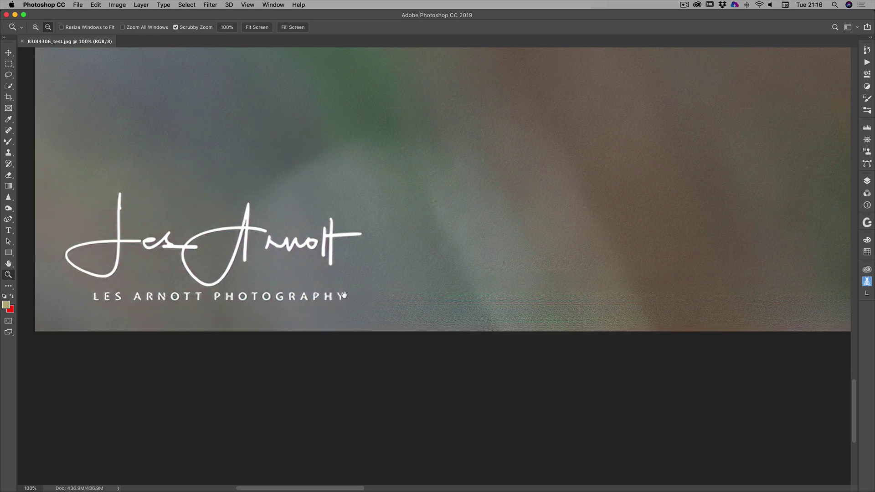
left_click_drag(458, 219, 278, 209)
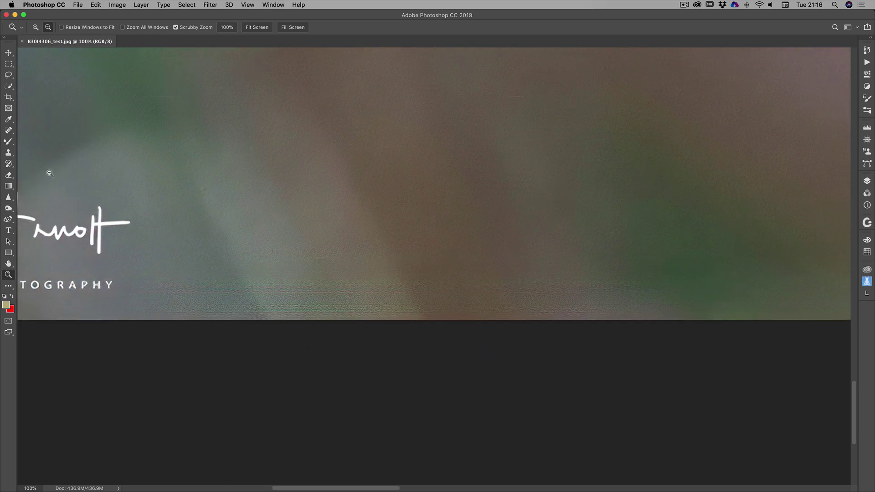
left_click(8, 142)
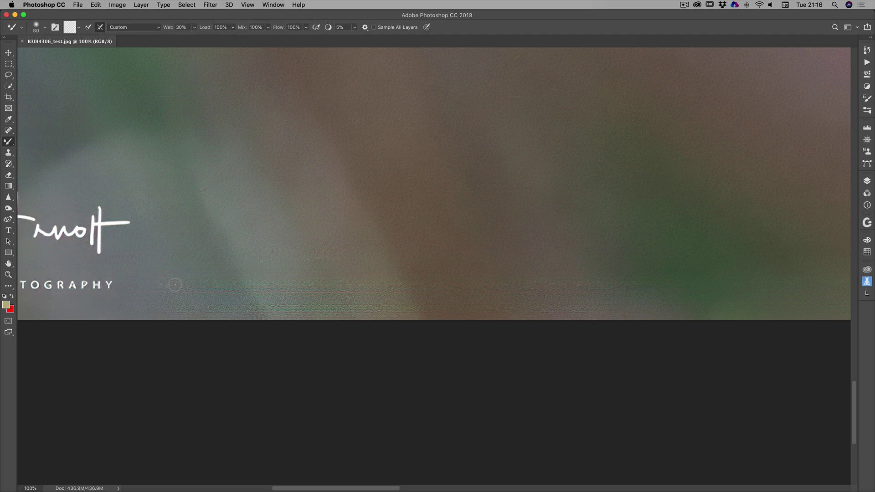
Enlarge the Mixer Brush to 150 px and blend the brown area near the bottom
left_click(176, 285)
key("bracketright")
key("bracketright")
key("bracketright")
key("bracketright")
mouse_move(349, 299)
left_mouse_down()
mouse_move(365, 314)
mouse_move(367, 284)
mouse_move(387, 303)
mouse_move(381, 238)
mouse_move(375, 255)
mouse_move(365, 254)
mouse_move(372, 266)
mouse_move(440, 275)
mouse_move(390, 278)
mouse_move(413, 301)
mouse_move(425, 282)
mouse_move(450, 301)
mouse_move(462, 291)
mouse_move(516, 282)
mouse_move(530, 289)
mouse_move(564, 277)
mouse_move(582, 293)
mouse_move(537, 294)
mouse_move(546, 318)
mouse_move(470, 270)
mouse_move(573, 286)
left_mouse_up()
key("space")
left_click_drag(693, 271, 396, 273)
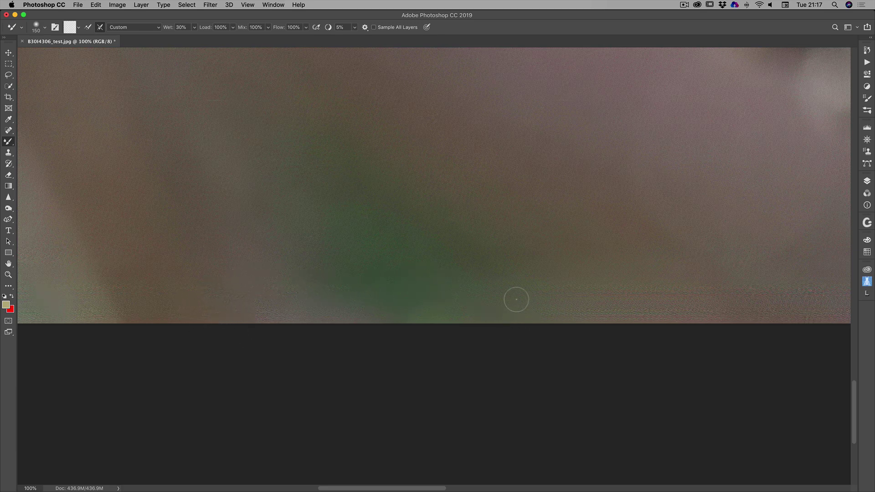
Smooth the banding along the bottom strip, below the green area and further right
mouse_move(518, 302)
left_mouse_down()
mouse_move(540, 285)
mouse_move(571, 304)
mouse_move(677, 289)
mouse_move(613, 290)
mouse_move(669, 316)
mouse_move(632, 318)
mouse_move(665, 323)
mouse_move(595, 301)
mouse_move(592, 310)
mouse_move(583, 299)
mouse_move(594, 288)
mouse_move(666, 293)
mouse_move(693, 273)
mouse_move(730, 287)
mouse_move(674, 256)
mouse_move(710, 291)
mouse_move(695, 282)
mouse_move(800, 294)
mouse_move(758, 292)
mouse_move(746, 311)
mouse_move(773, 319)
mouse_move(807, 296)
mouse_move(826, 314)
mouse_move(830, 305)
mouse_move(787, 293)
left_mouse_up()
mouse_move(293, 267)
left_mouse_down()
mouse_move(329, 292)
mouse_move(277, 275)
mouse_move(303, 292)
mouse_move(408, 283)
left_mouse_up()
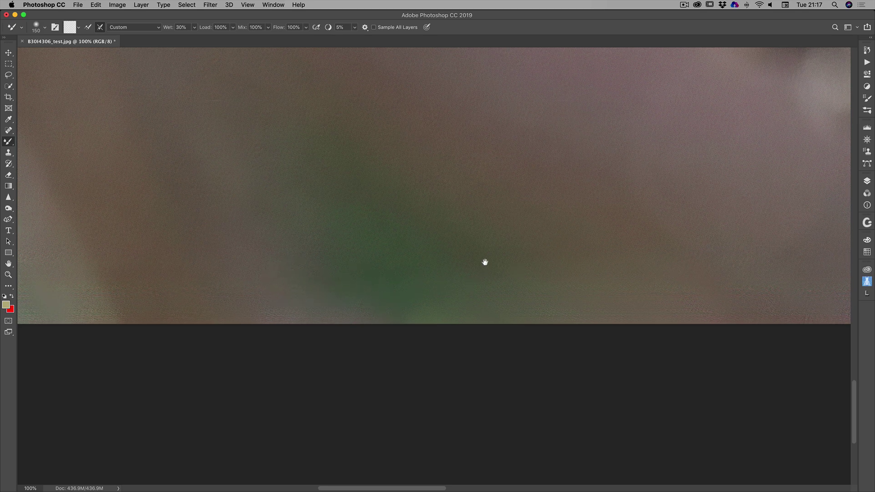
left_click_drag(462, 257, 191, 231)
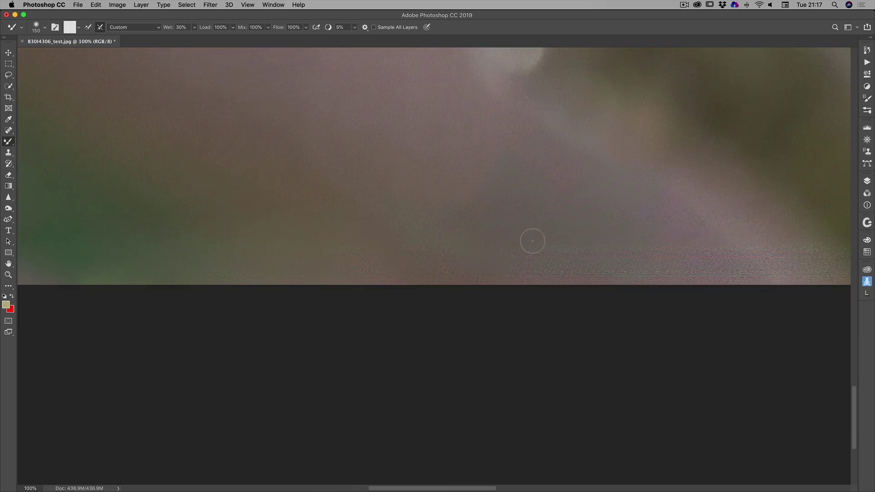
mouse_move(534, 243)
left_mouse_down()
mouse_move(573, 259)
mouse_move(570, 252)
left_mouse_up()
left_click_drag(672, 236, 369, 189)
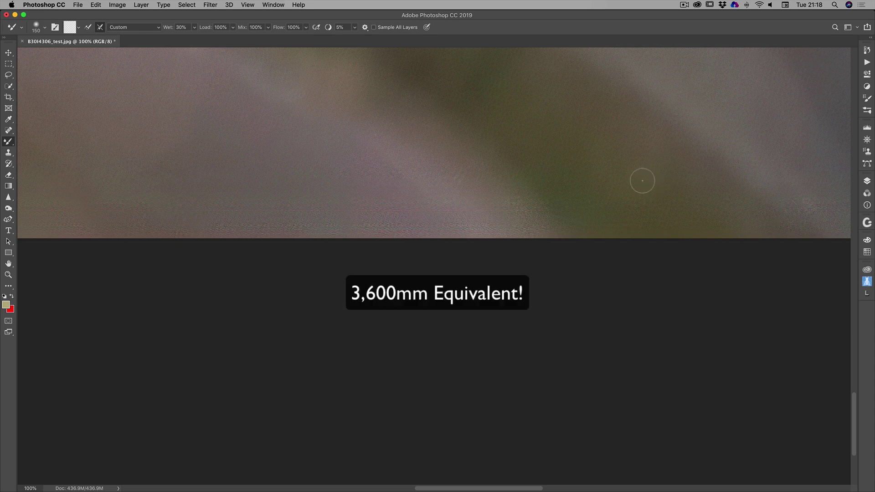
left_click_drag(646, 178, 142, 162)
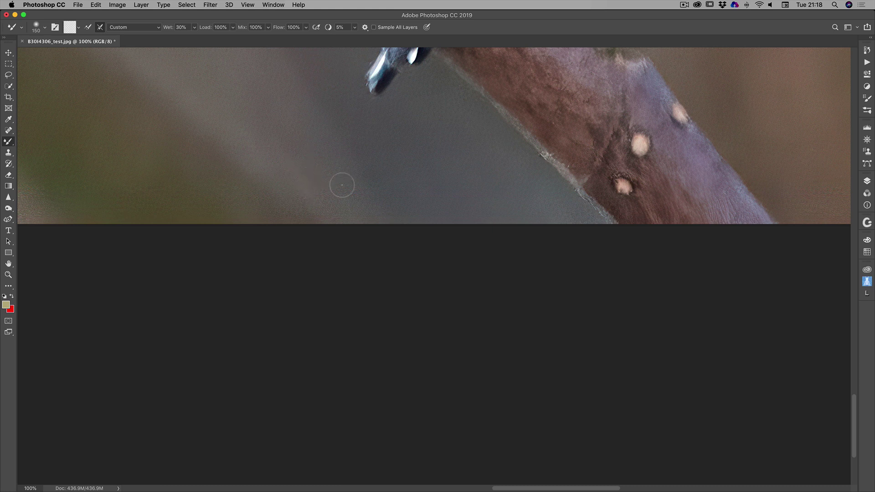
left_click_drag(683, 146, 395, 190)
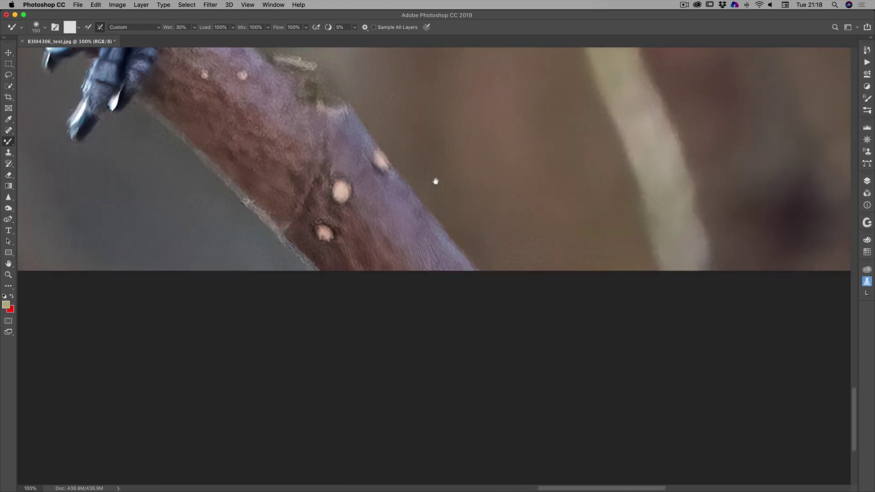
Fit the photo on screen, check the head at 100%, then show the whole blue tit again
double_click(8, 264)
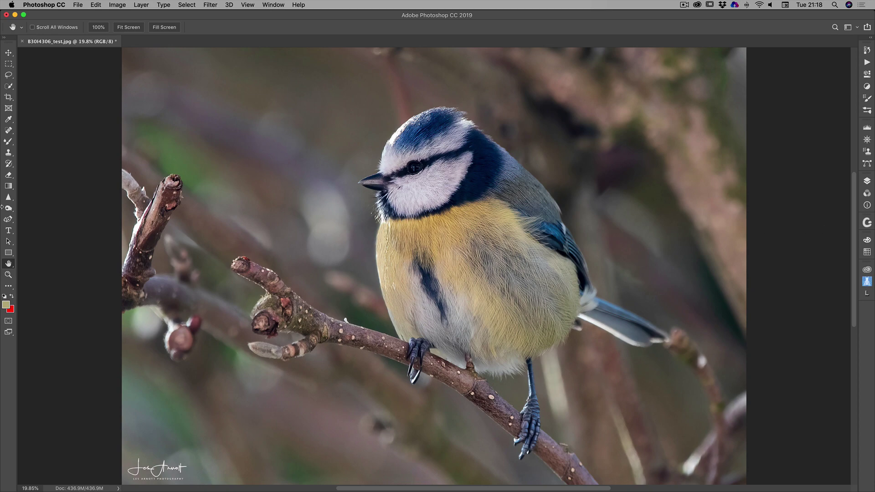
double_click(8, 275)
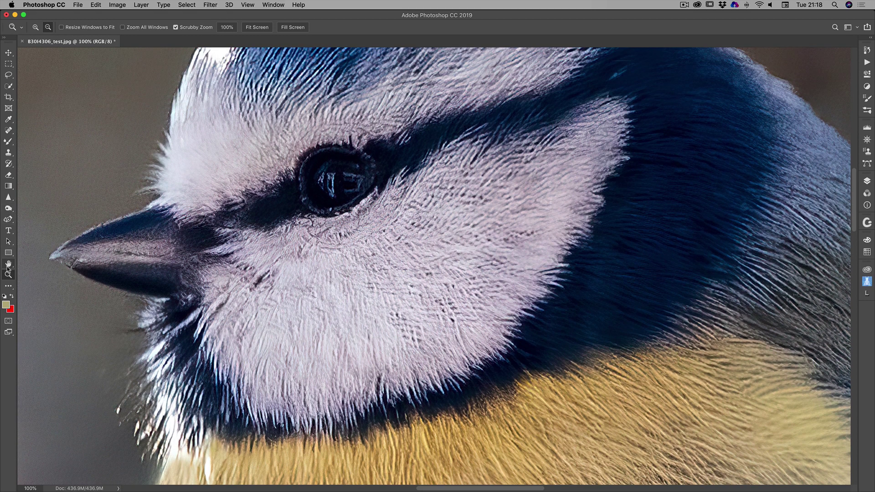
double_click(8, 264)
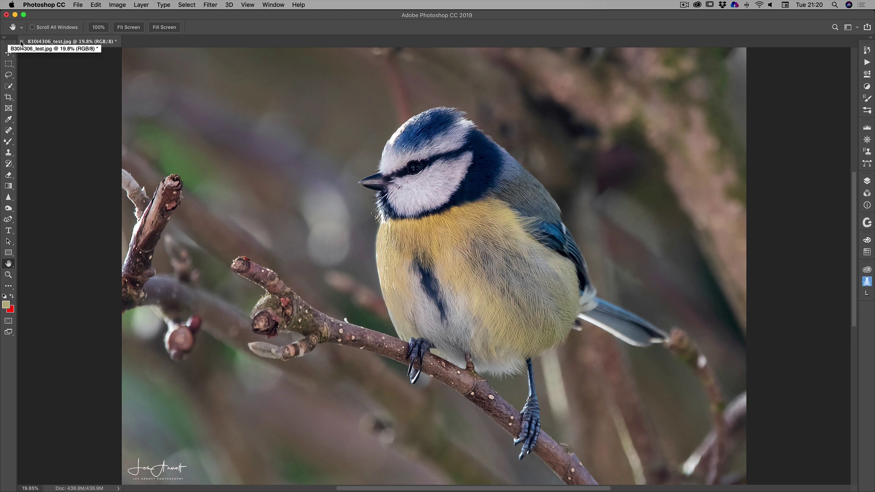
Close B30I4306_test.jpg, saving the changes as a Quality 12 Maximum JPEG
left_click(22, 42)
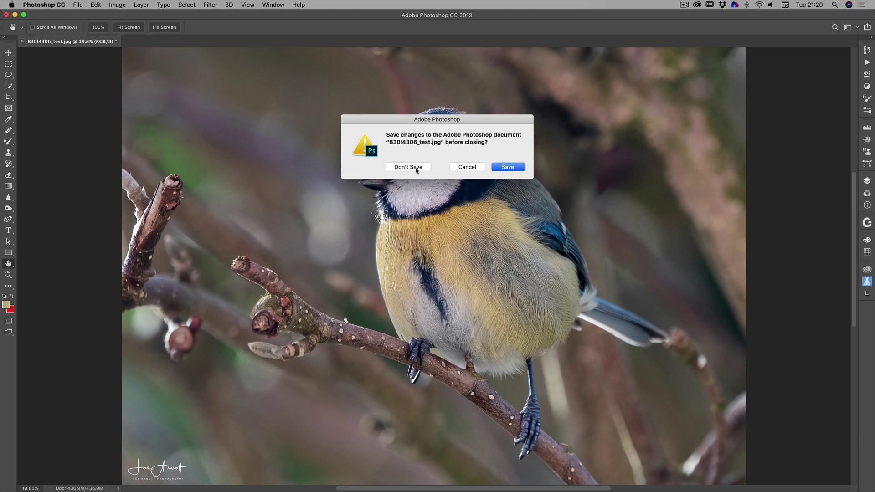
left_click(502, 168)
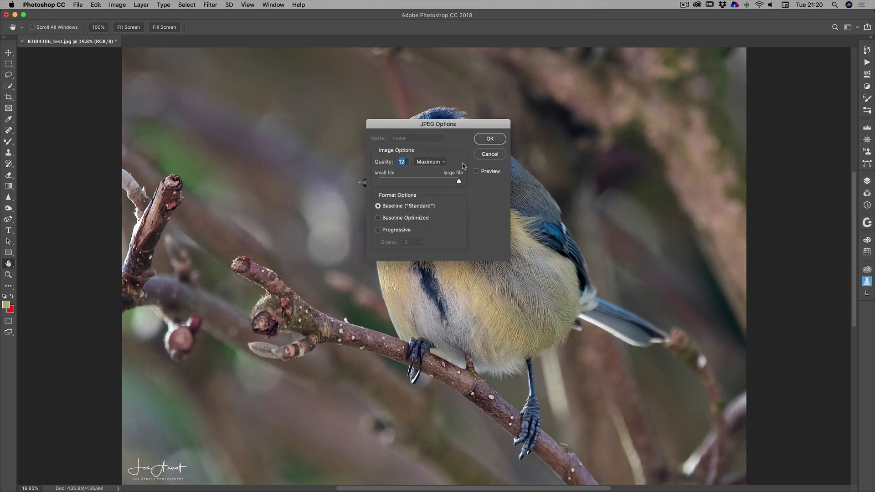
left_click(492, 140)
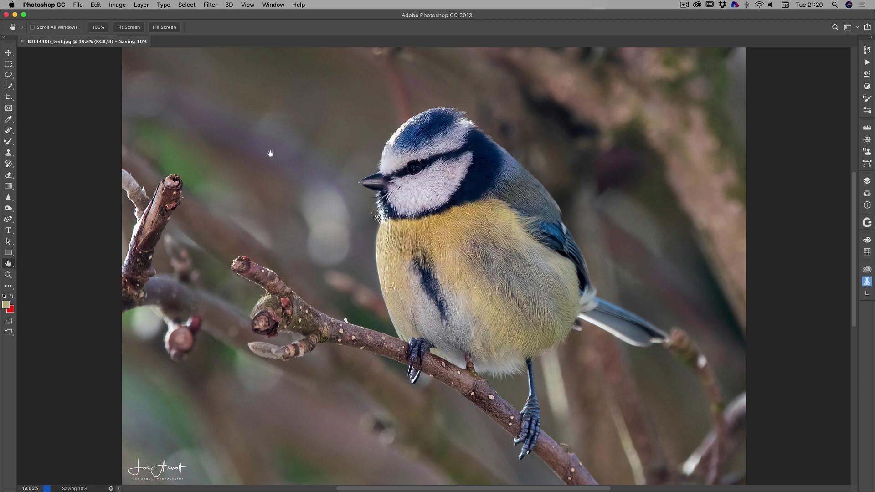